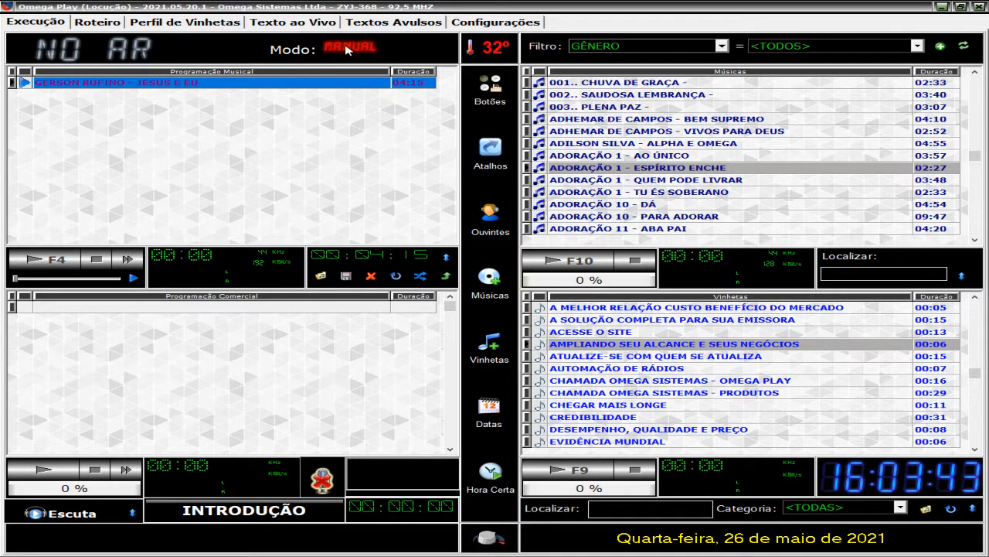
# Step: Examine the operation mode settings, including the profile and jingle interval of the autonomous automatic programming
pyautogui.click(486, 29)
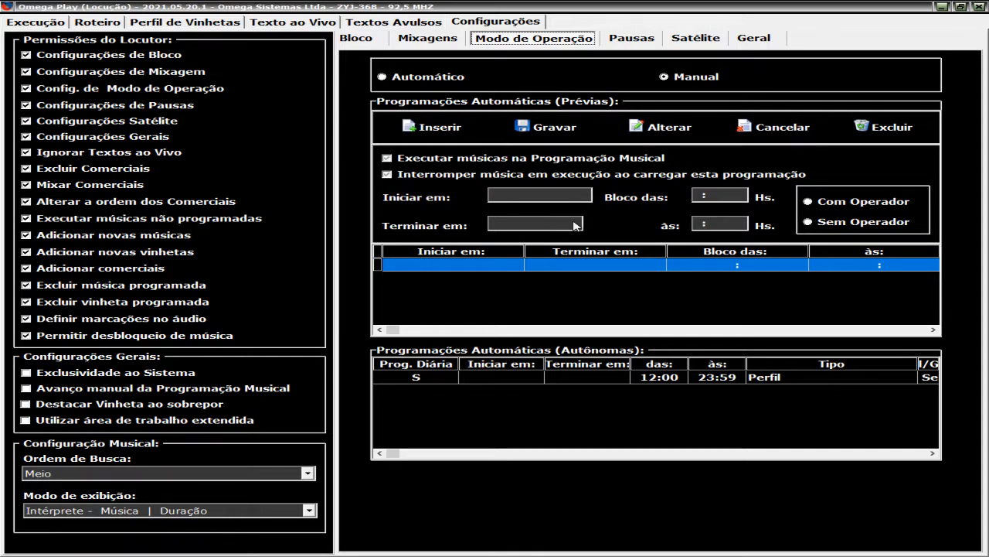
pyautogui.click(57, 25)
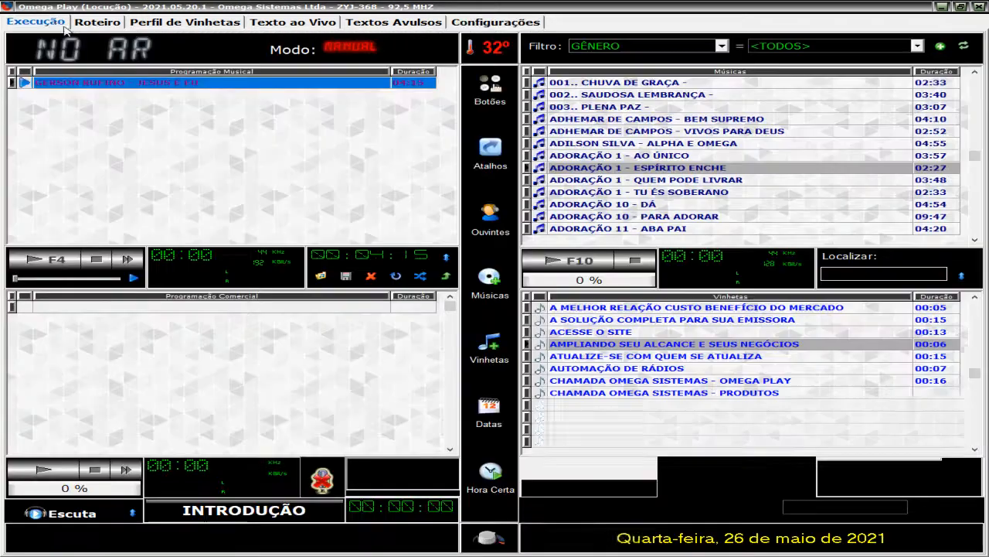
pyautogui.click(495, 21)
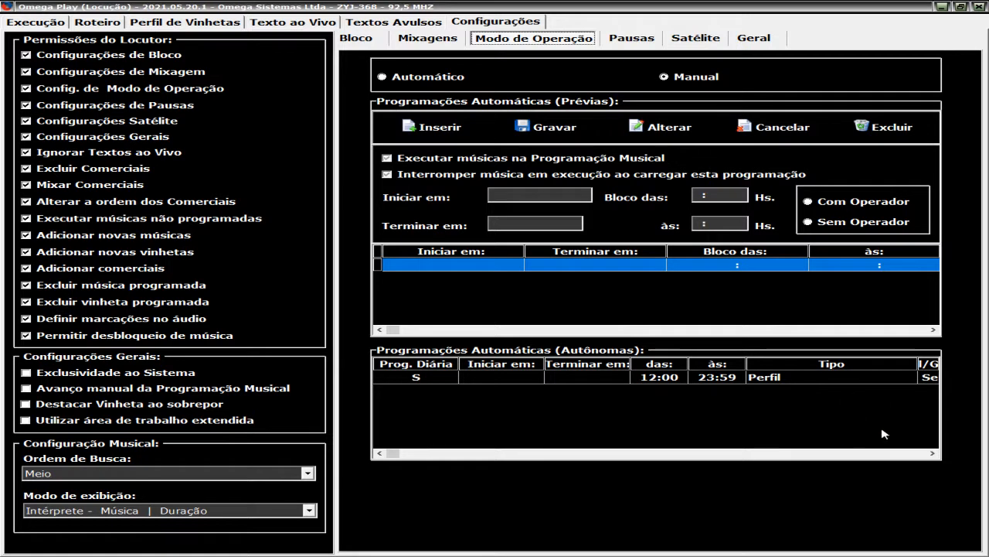
pyautogui.click(714, 454)
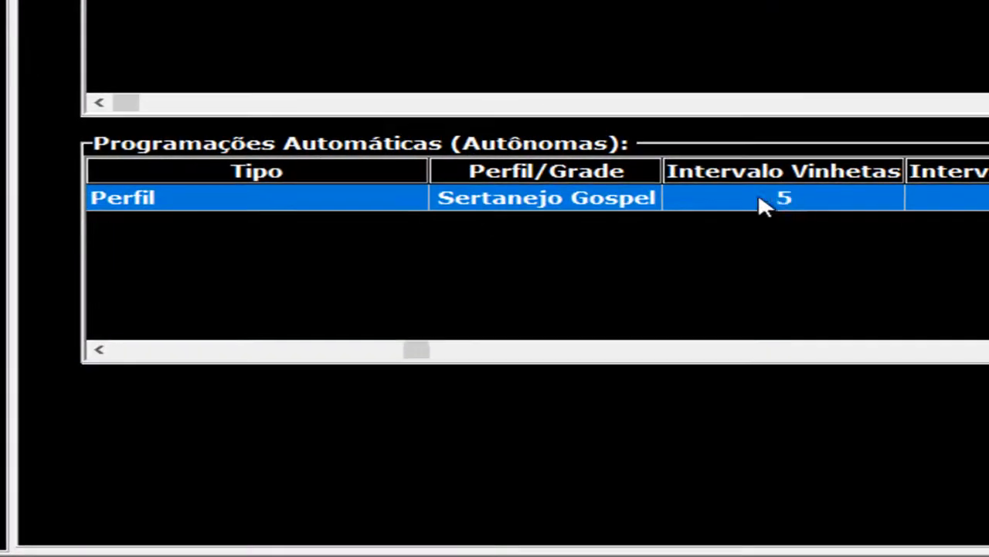
pyautogui.moveTo(424, 353); pyautogui.dragTo(126, 357)
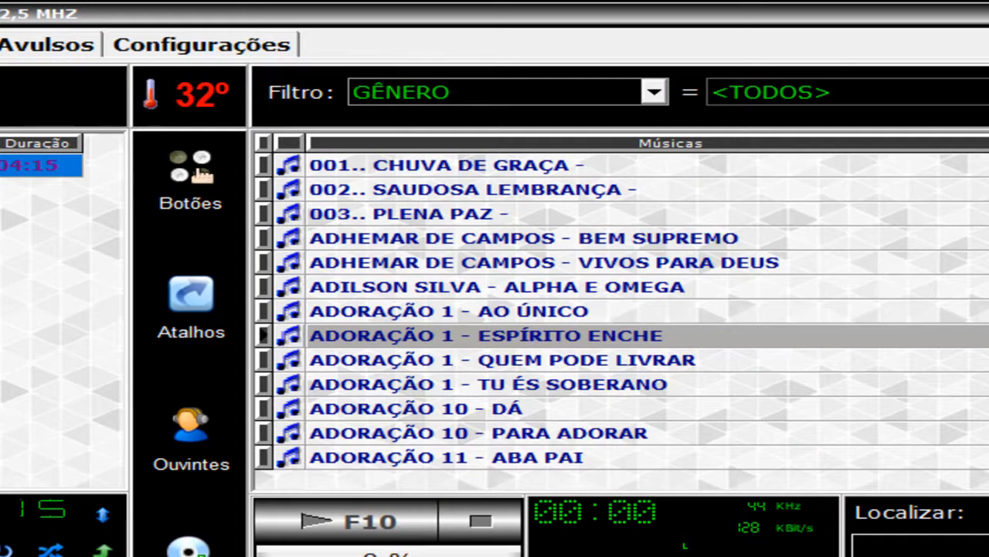
# Step: Set the operation mode to Automático in the settings, and stop the music program's playback
pyautogui.click(205, 48)
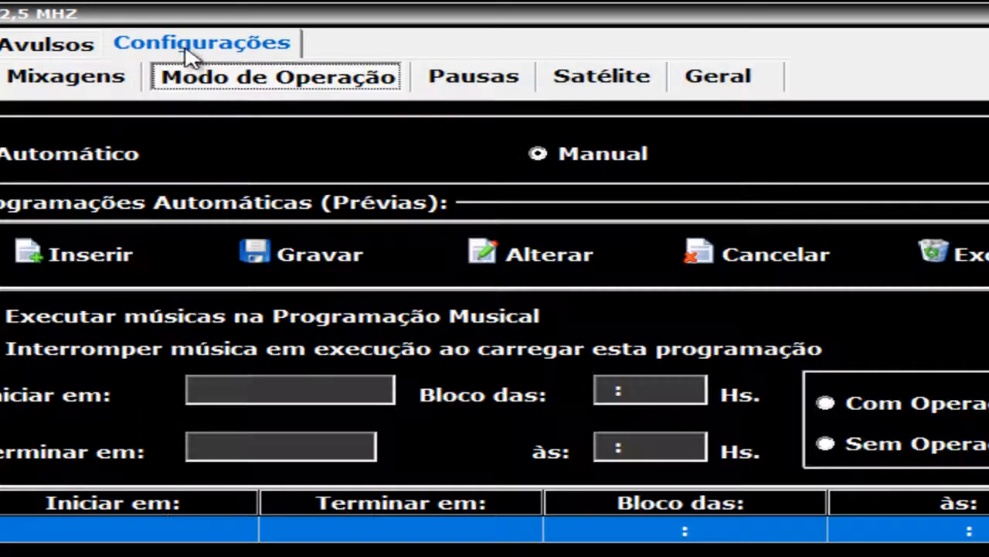
pyautogui.click(100, 158)
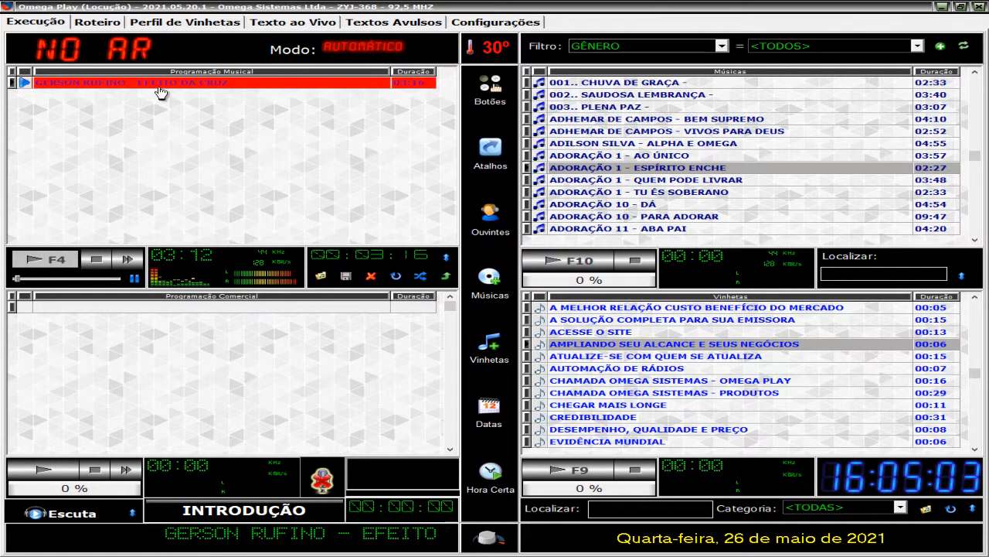
pyautogui.click(97, 261)
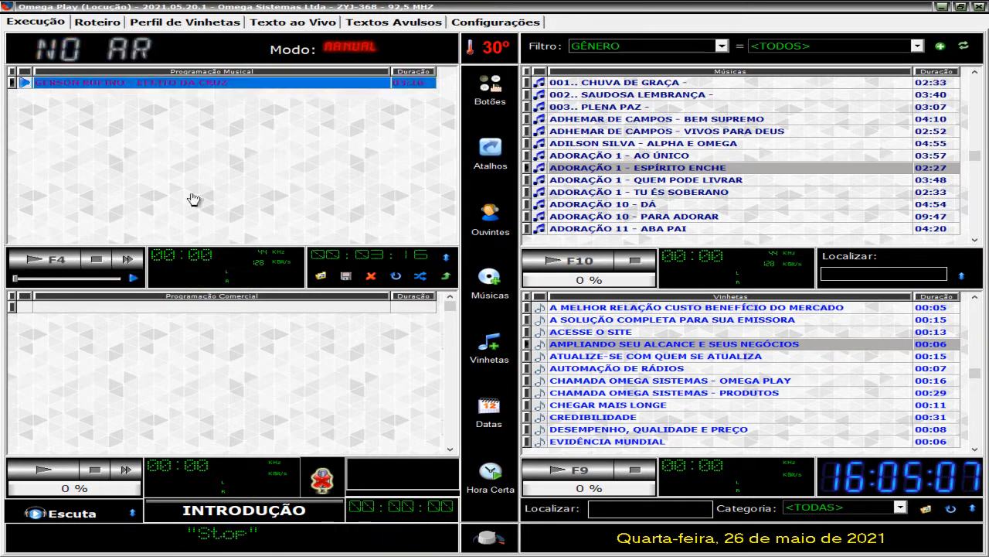
# Step: Set the operation mode to Manual in the settings and return to the execution screen
pyautogui.click(488, 23)
pyautogui.click(675, 78)
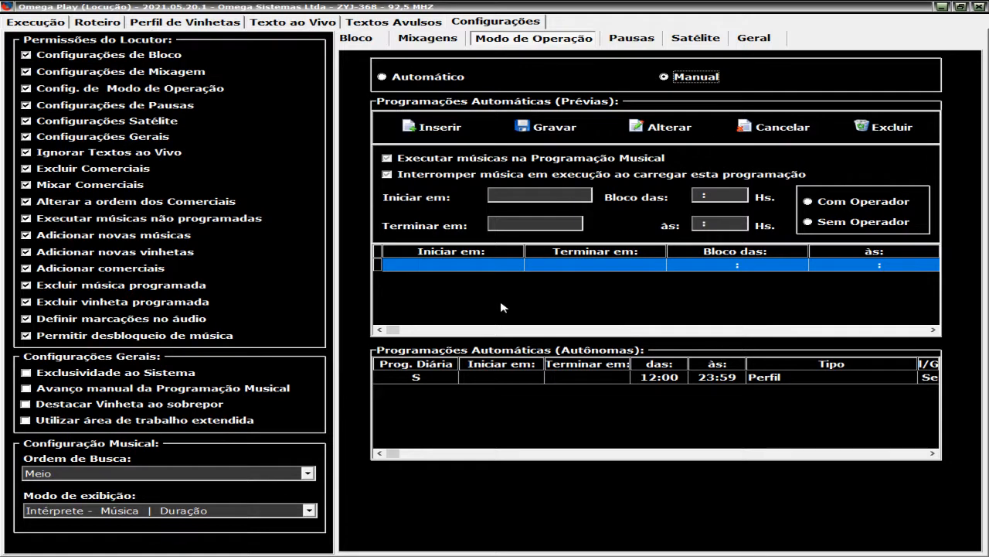
pyautogui.click(35, 22)
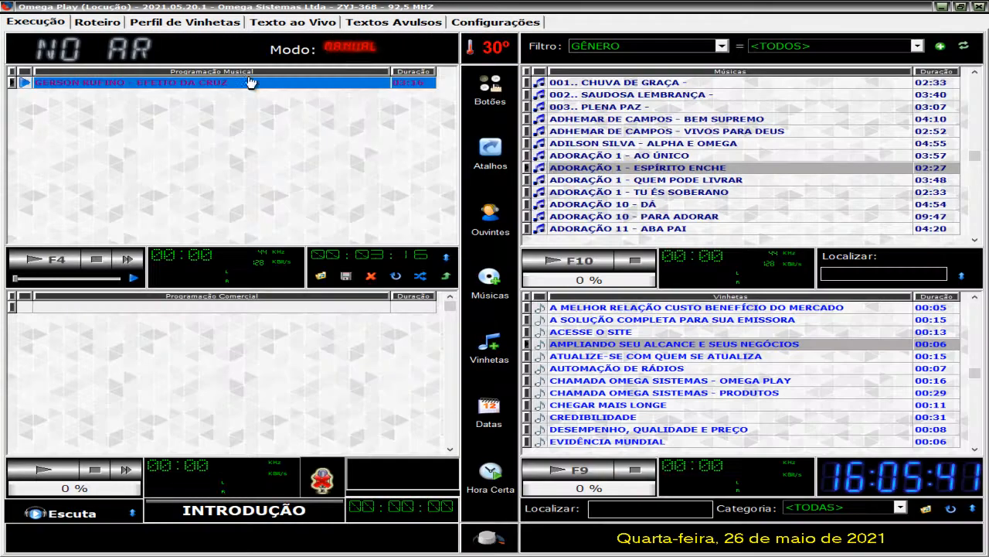
# Step: Switch to the other Omega Play window and examine its mode switch and operation mode settings
pyautogui.click(943, 8)
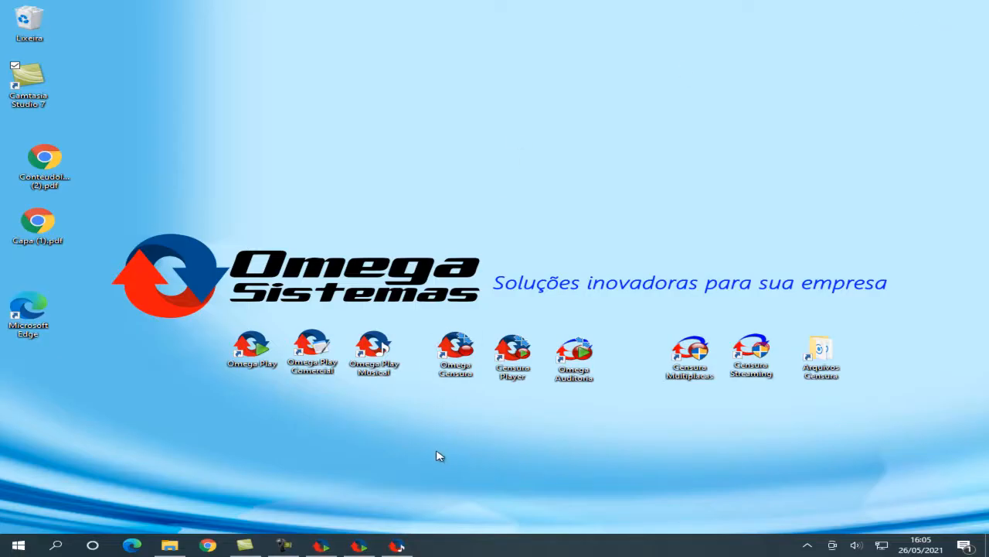
pyautogui.click(359, 545)
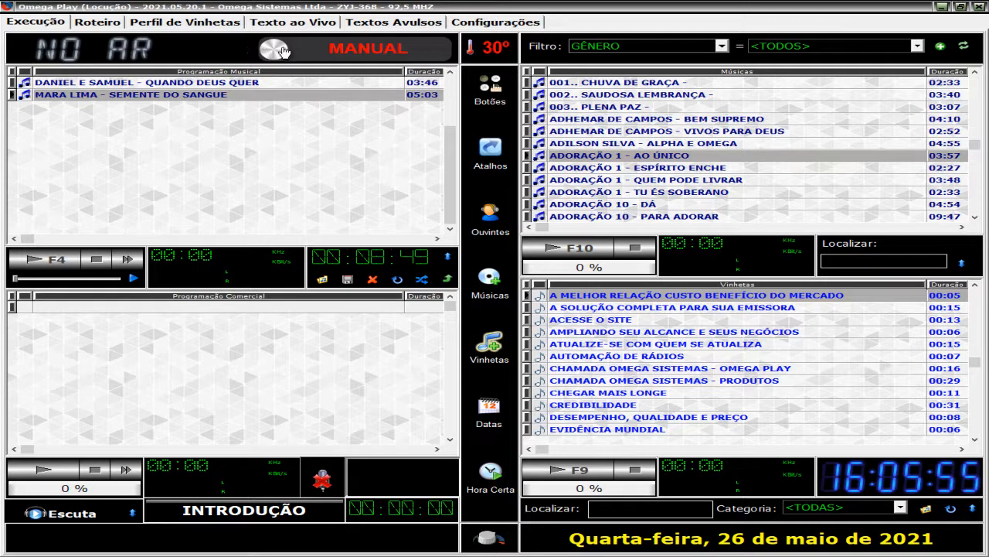
pyautogui.moveTo(275, 53)
pyautogui.mouseDown()
pyautogui.moveTo(405, 54)
pyautogui.moveTo(271, 53)
pyautogui.mouseUp()
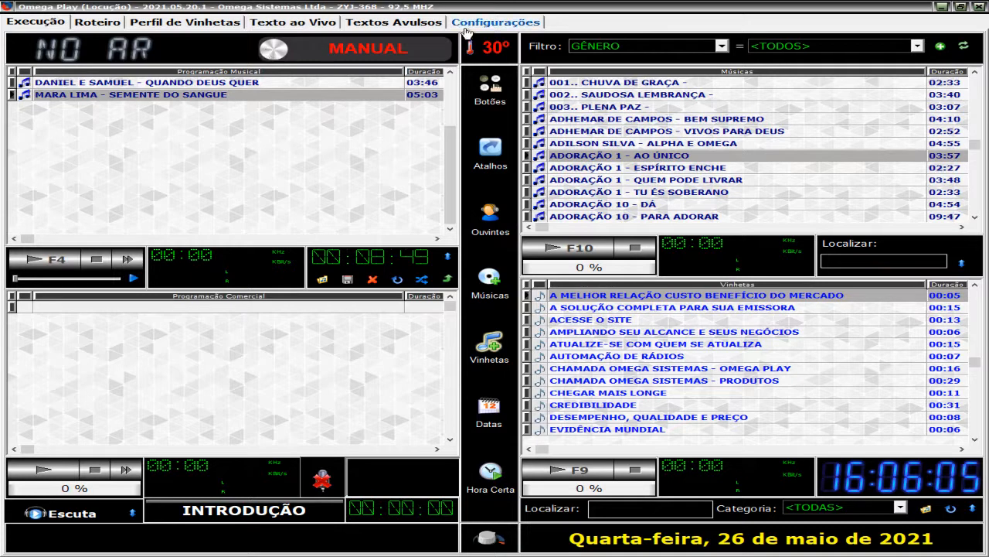
pyautogui.click(476, 23)
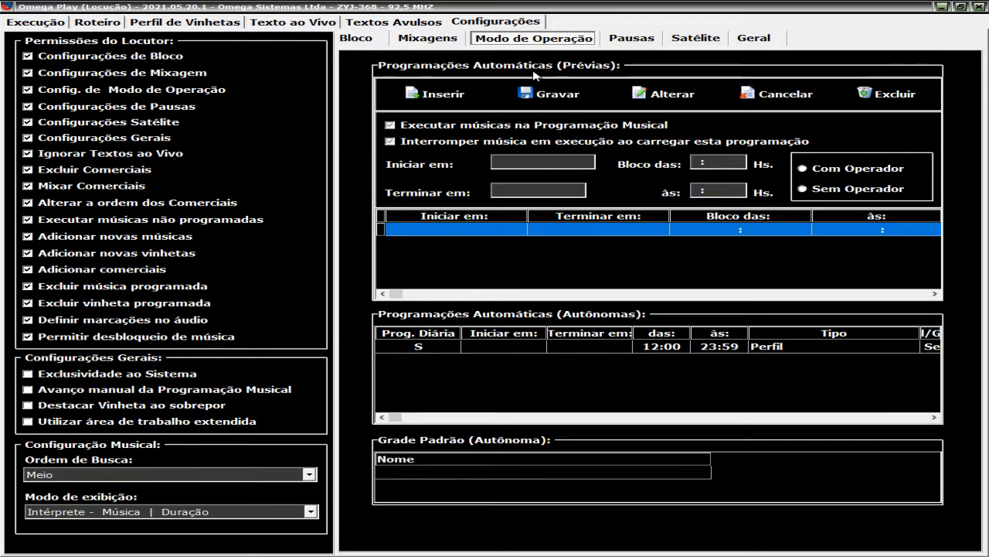
pyautogui.click(34, 23)
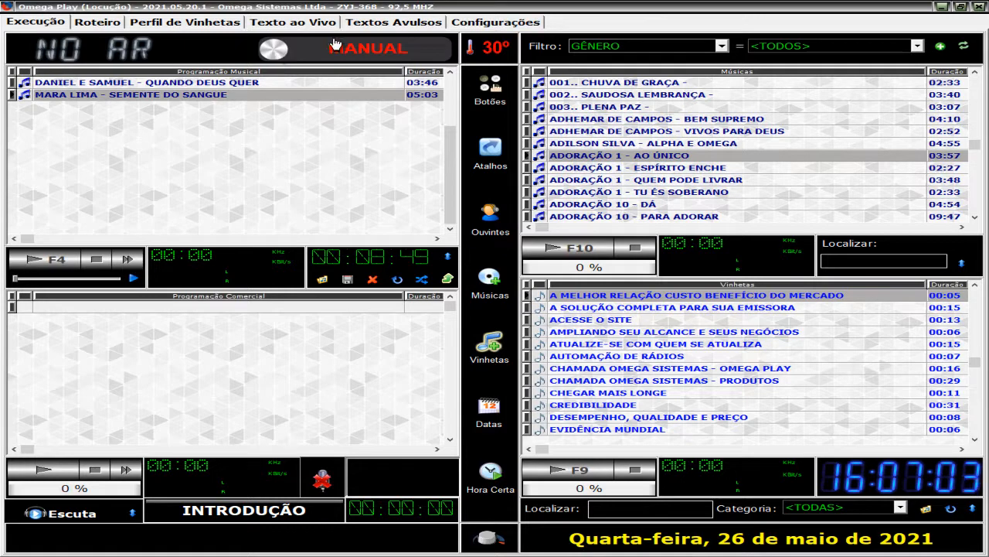
# Step: Switch the operation mode to Automático directly on the execution screen
pyautogui.click(272, 53)
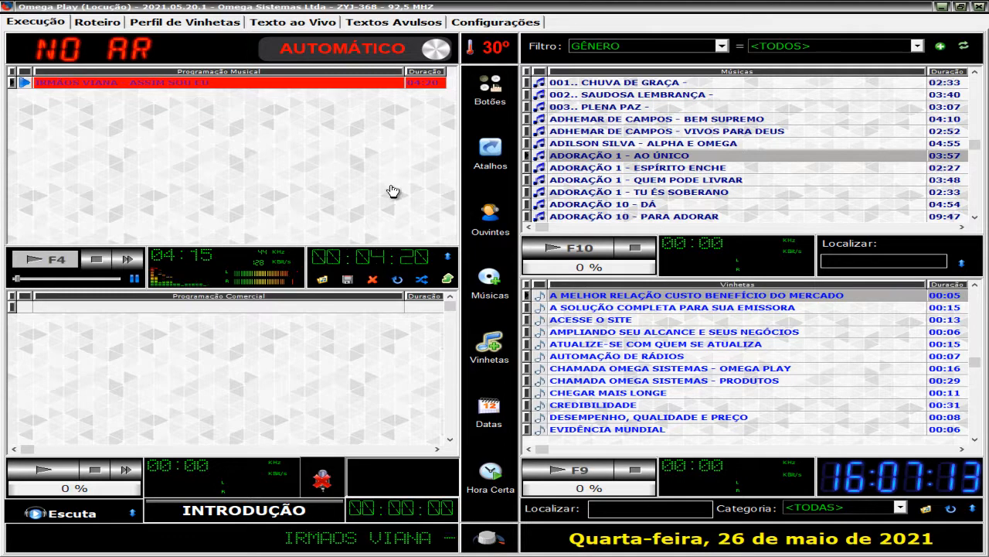
pyautogui.press('XF86AudioLowerVolume')
pyautogui.press('XF86AudioLowerVolume')
pyautogui.press('XF86AudioLowerVolume')
pyautogui.press('XF86AudioLowerVolume')
pyautogui.press('XF86AudioLowerVolume')
pyautogui.press('XF86AudioLowerVolume')
pyautogui.press('XF86AudioLowerVolume')
pyautogui.press('XF86AudioLowerVolume')
pyautogui.press('XF86AudioRaiseVolume')
pyautogui.press('XF86AudioRaiseVolume')
pyautogui.press('XF86AudioRaiseVolume')
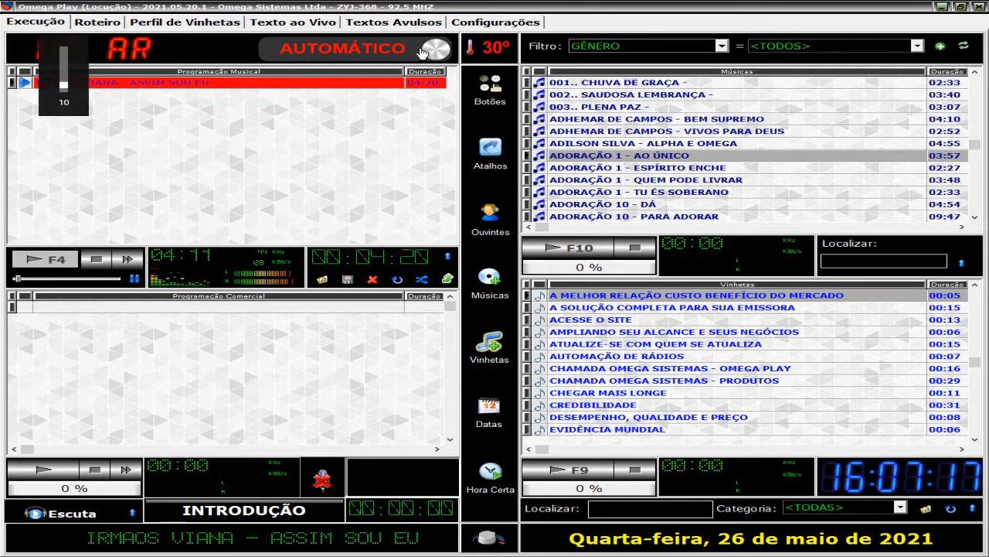
# Step: Switch the operation mode to Manual on the execution screen and stop the playing song
pyautogui.click(474, 23)
pyautogui.click(39, 24)
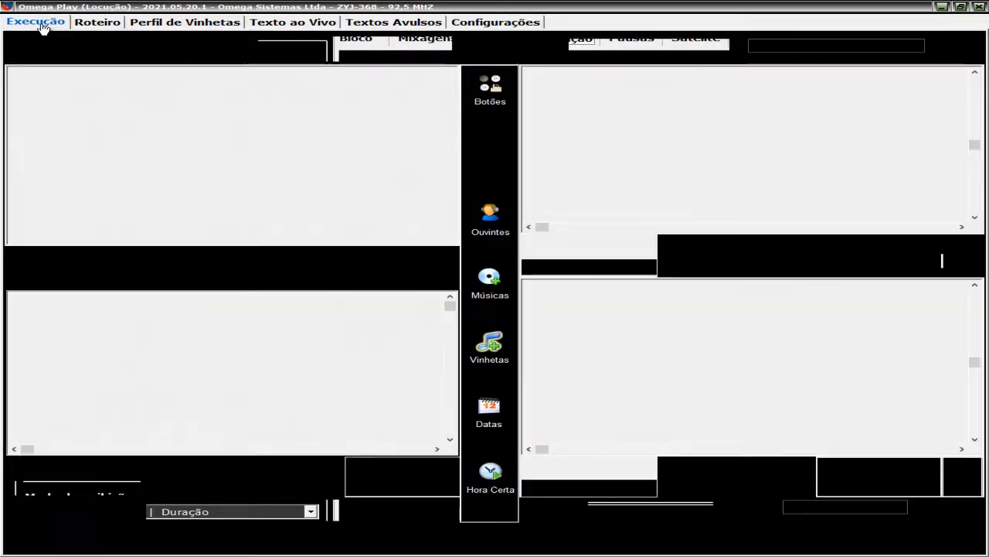
pyautogui.click(305, 56)
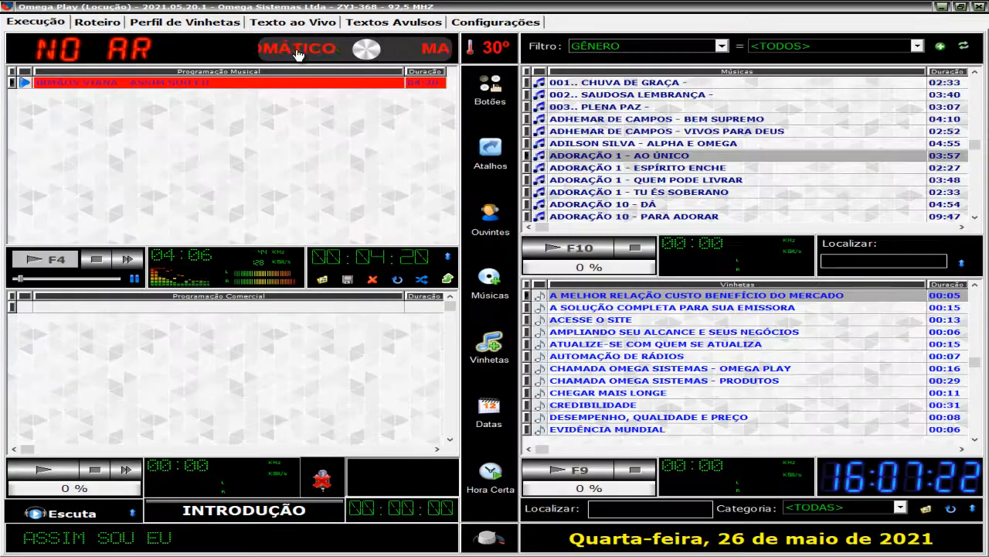
pyautogui.click(93, 267)
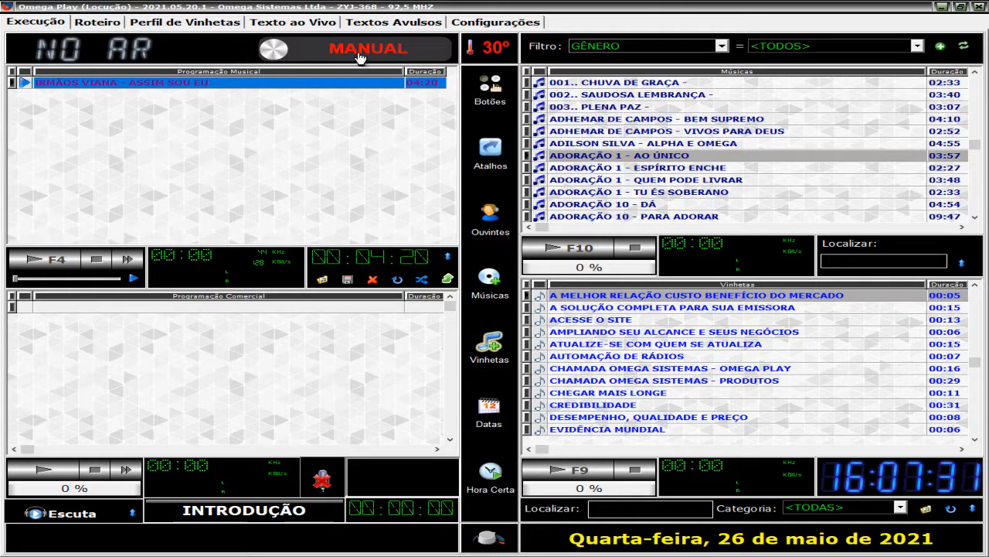
# Step: Switch to Omega Play Musical, open the music programming, and review the Adoração, Rock Gospel and Sertanejo Gospel schedules
pyautogui.click(466, 25)
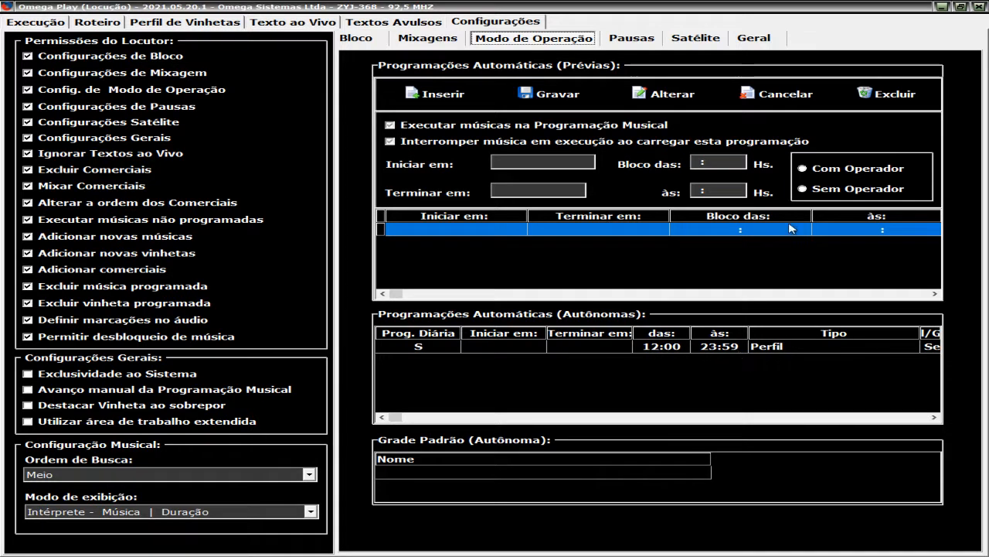
pyautogui.click(942, 8)
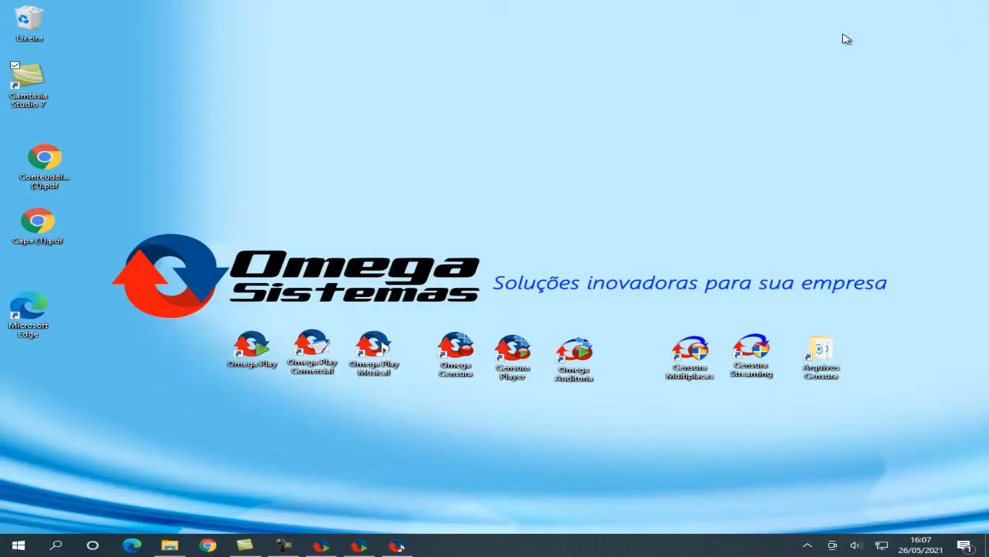
pyautogui.click(398, 546)
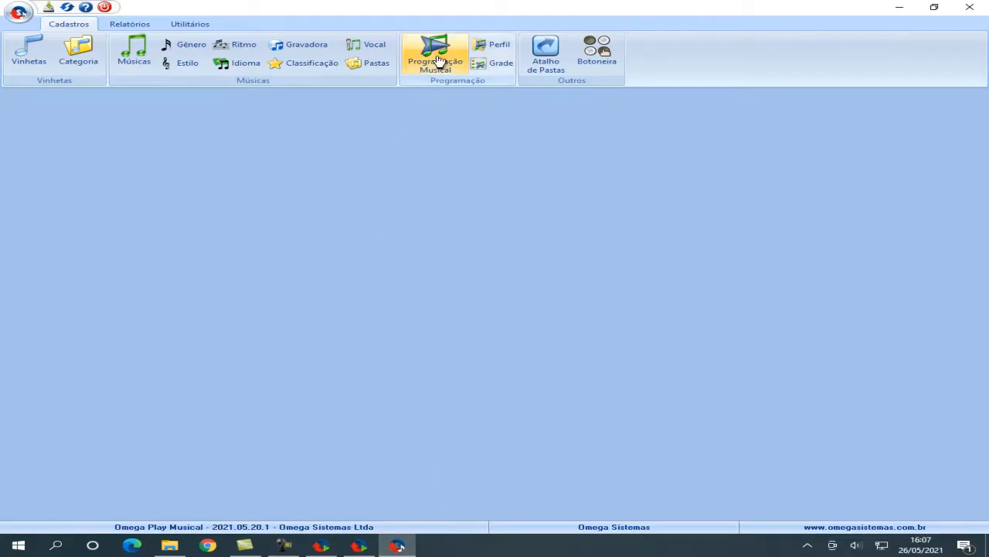
pyautogui.click(437, 61)
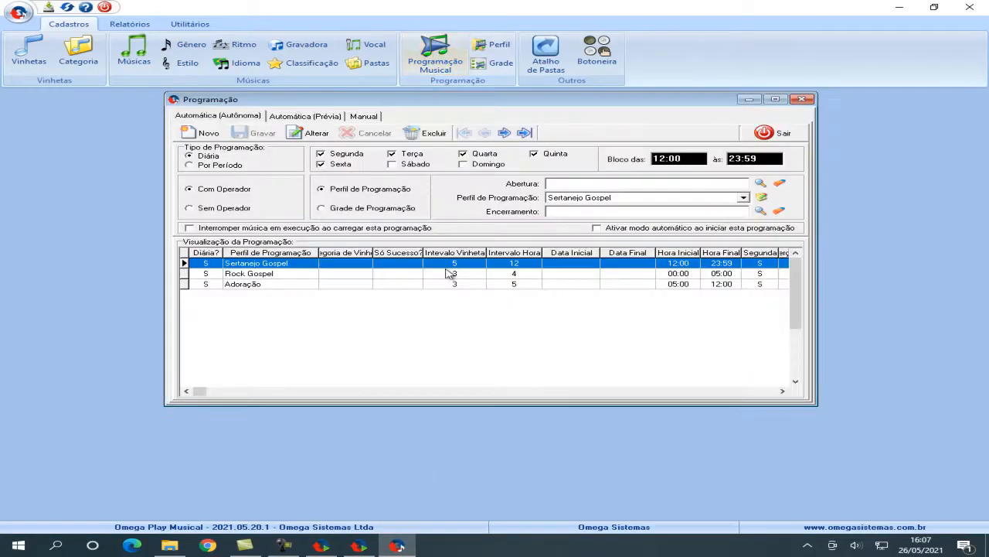
pyautogui.click(425, 285)
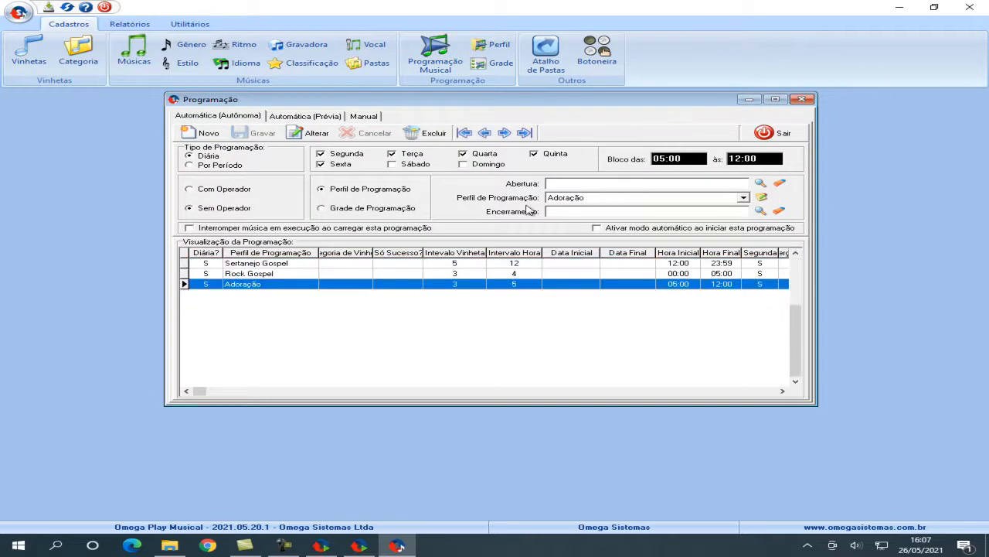
pyautogui.click(498, 274)
pyautogui.click(500, 263)
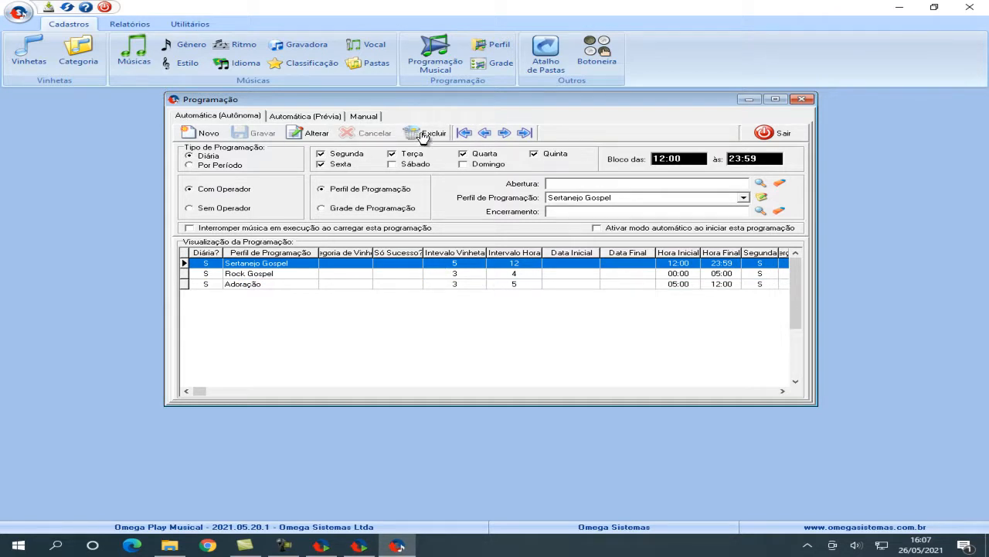
# Step: Set the start time of the Sertanejo Gospel programming block to 18:00 and save the change
pyautogui.click(312, 134)
pyautogui.doubleClick(687, 156)
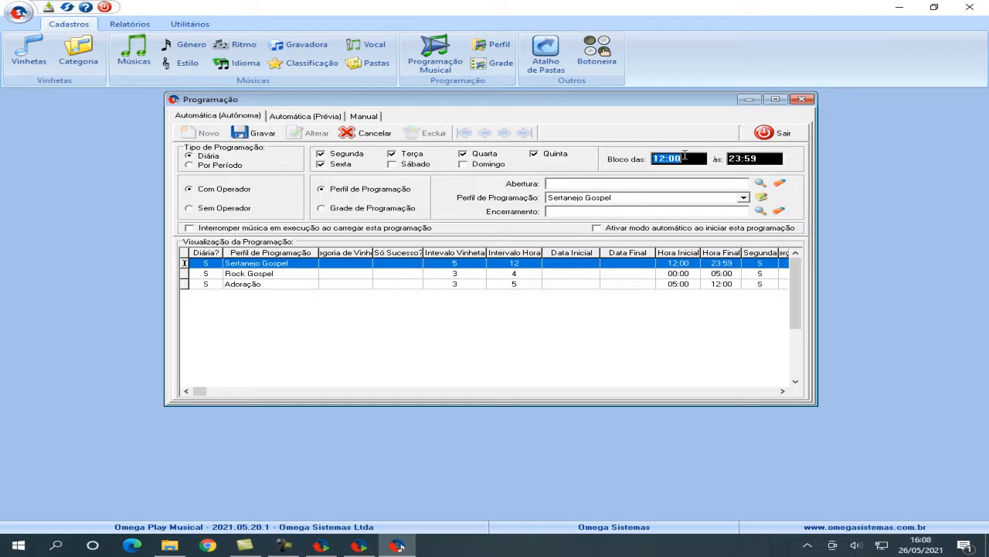
pyautogui.write('1')
pyautogui.click(241, 134)
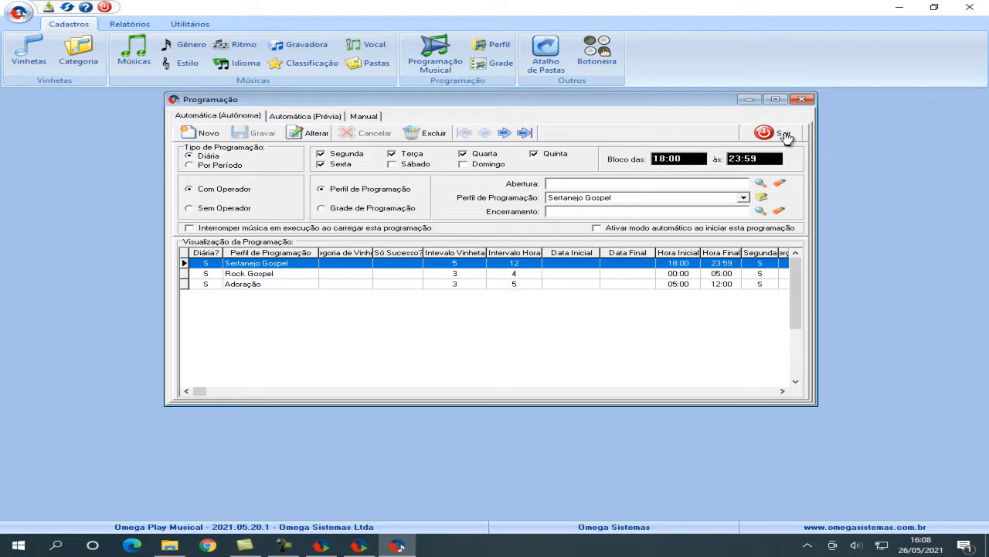
# Step: Switch to Omega Play and check the autonomous programming in the operation mode settings and the execution screen
pyautogui.click(355, 547)
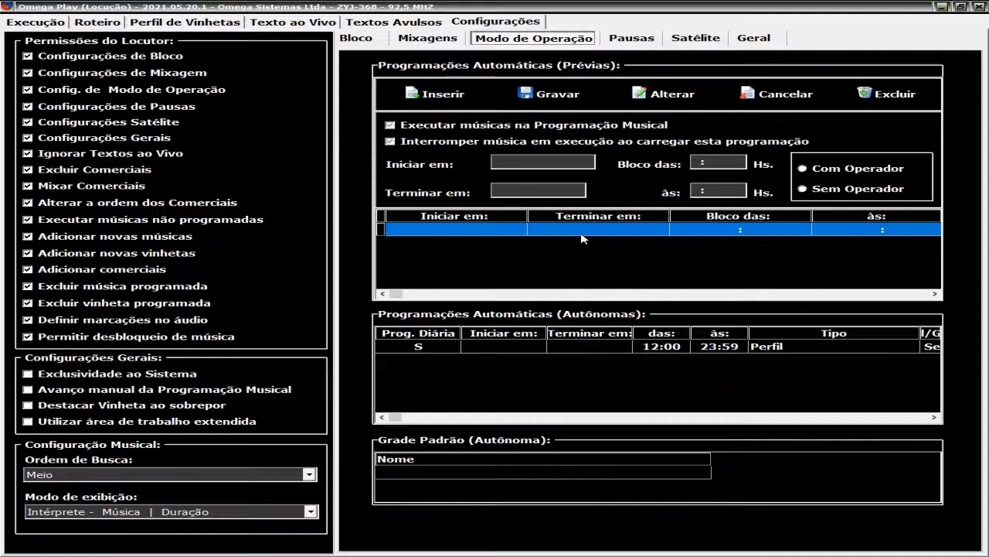
pyautogui.click(38, 24)
pyautogui.click(475, 24)
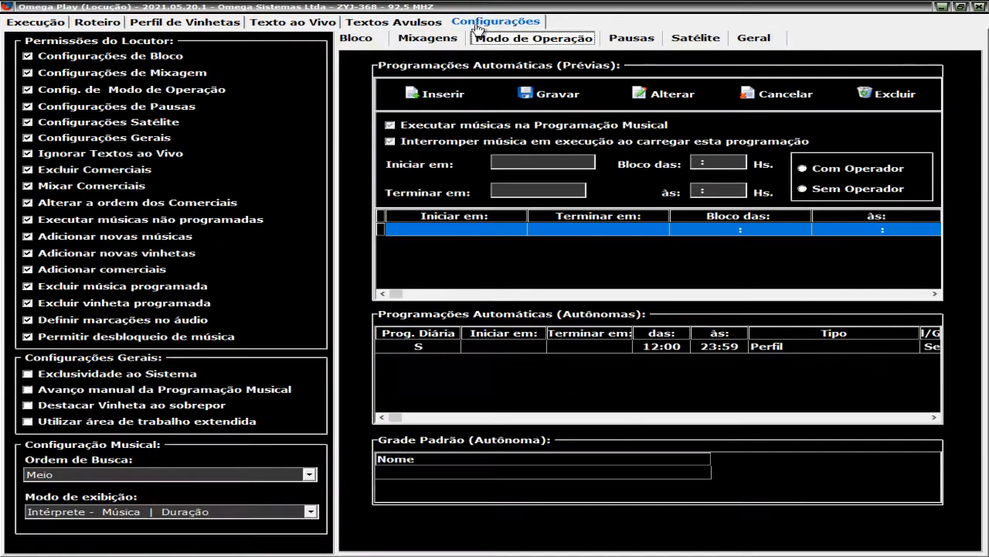
pyautogui.click(37, 22)
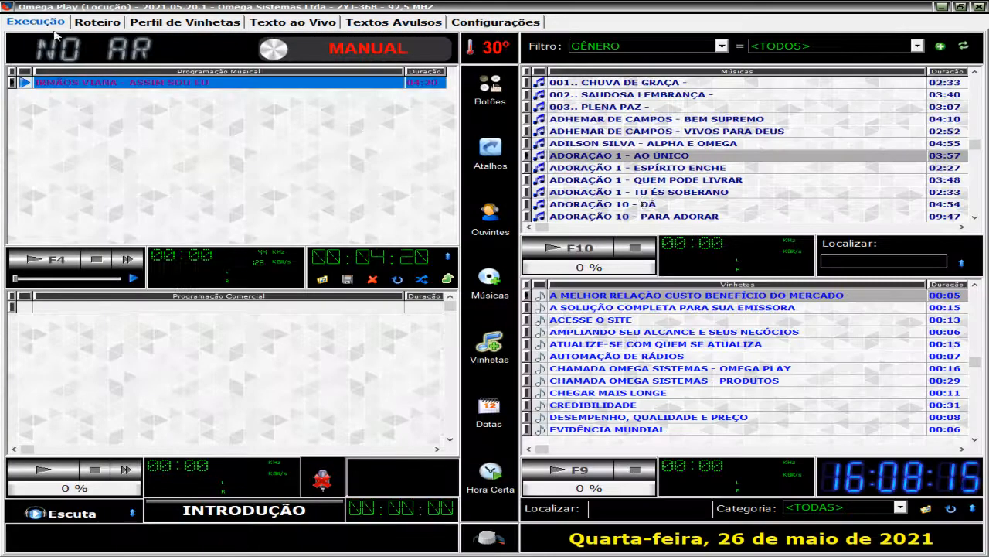
pyautogui.click(646, 193)
pyautogui.click(641, 170)
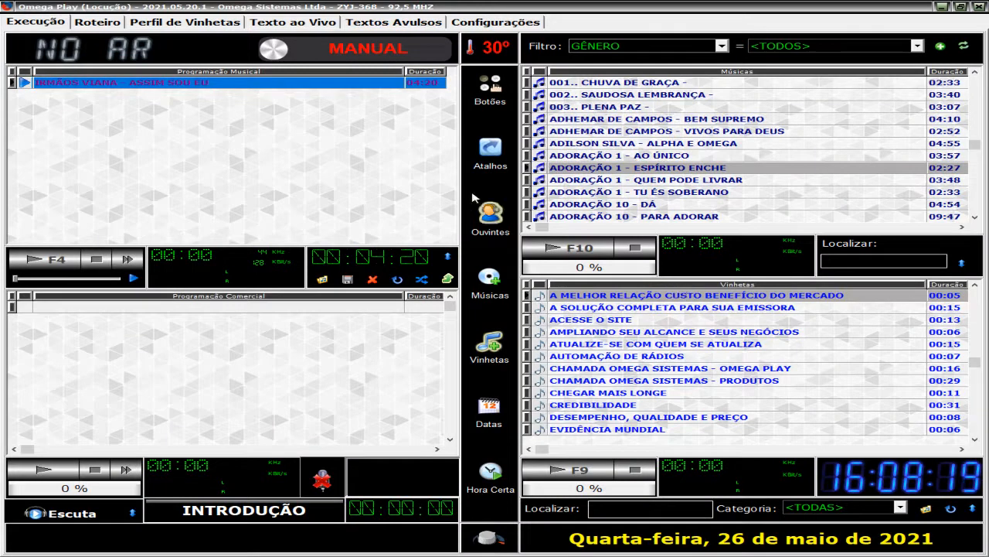
pyautogui.click(586, 144)
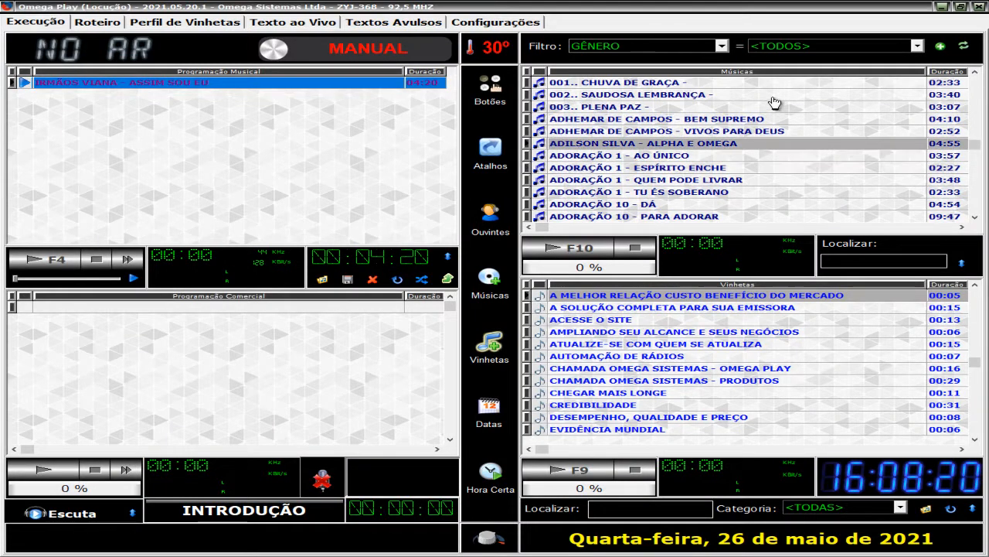
# Step: Return to Omega Play Musical and review the time blocks of the three autonomous automatic schedules
pyautogui.click(941, 7)
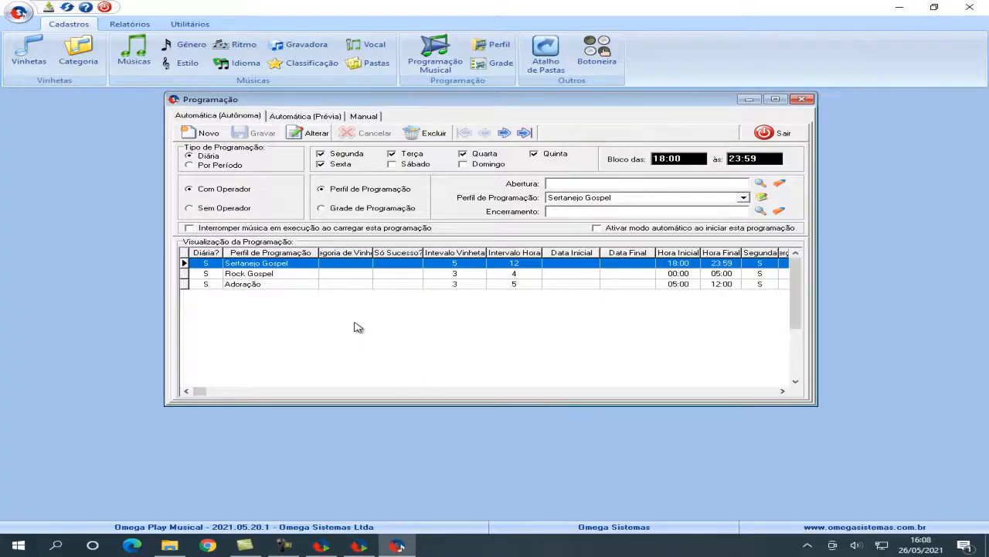
pyautogui.click(379, 283)
pyautogui.click(381, 273)
pyautogui.click(383, 265)
pyautogui.click(226, 117)
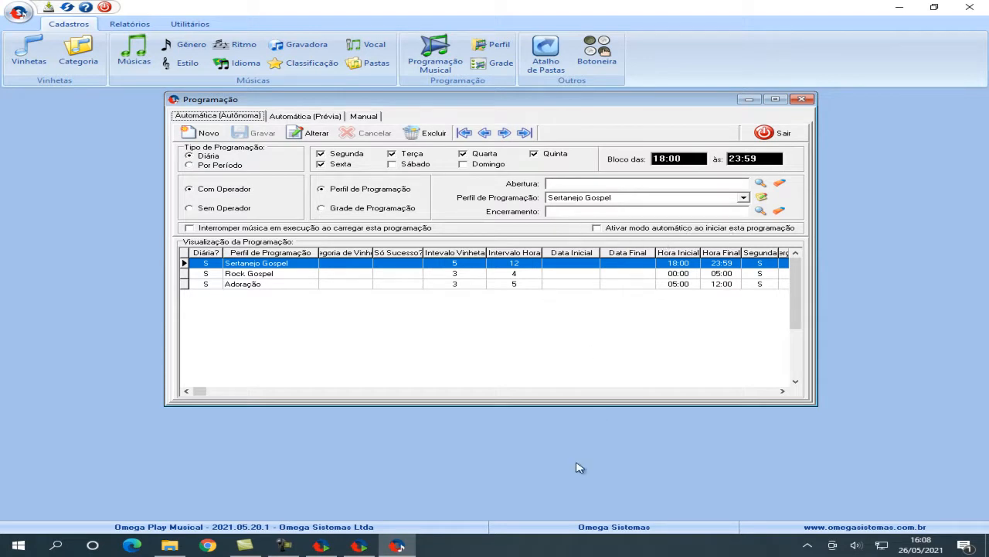
# Step: Switch to Omega Play and check the operation mode settings for the scheduled automatic programming
pyautogui.click(358, 545)
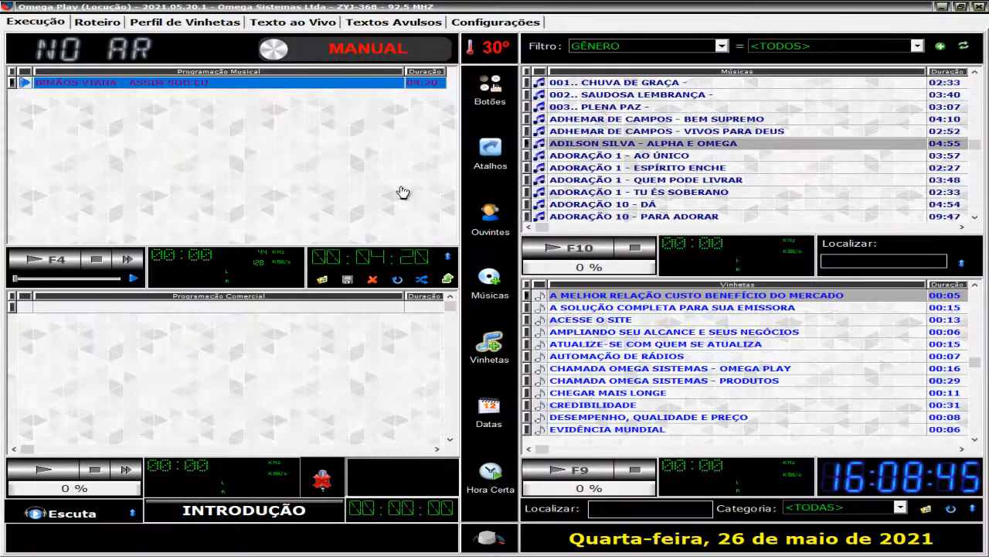
pyautogui.click(939, 9)
pyautogui.click(325, 548)
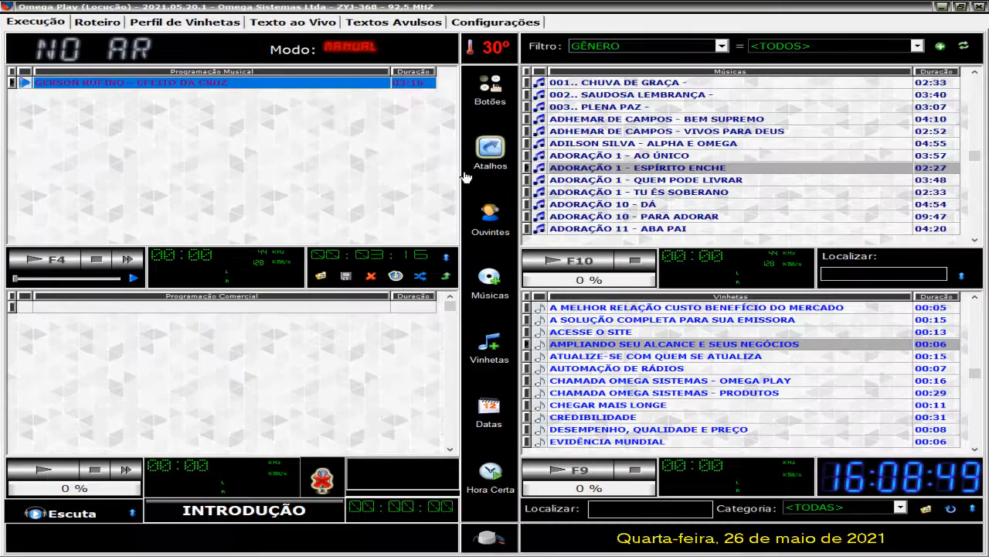
pyautogui.click(495, 22)
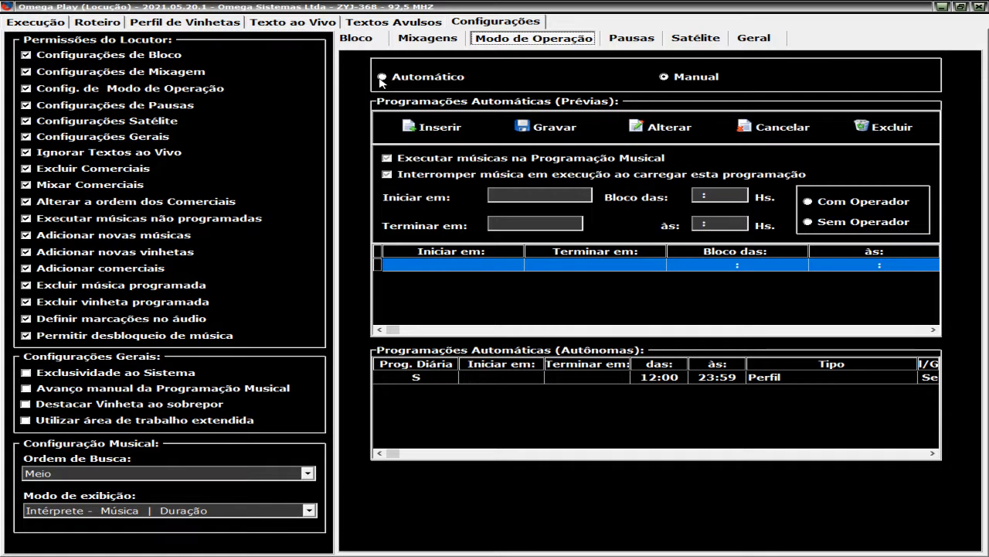
# Step: Return to Omega Play Musical, enable activating automatic mode when the Sertanejo Gospel programming starts, and save the change
pyautogui.click(941, 8)
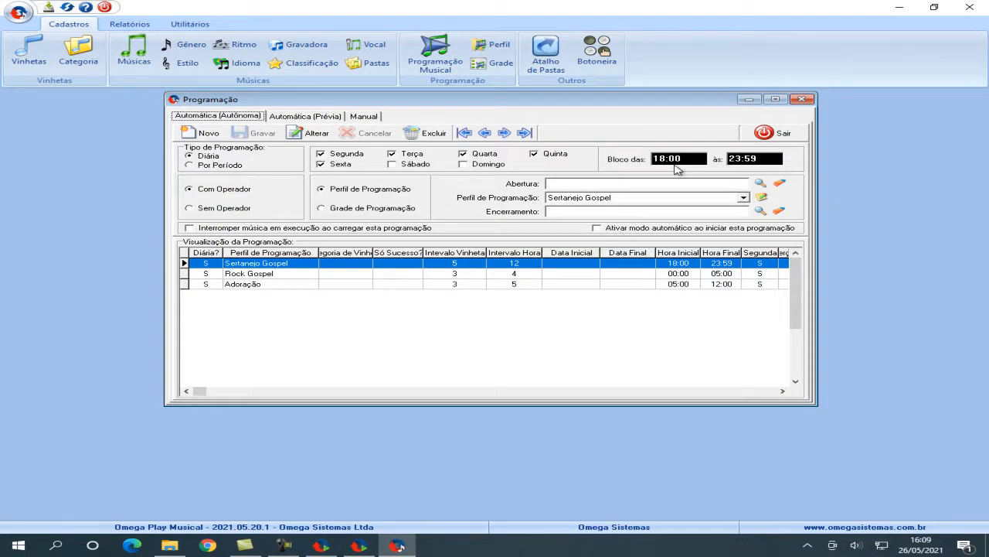
pyautogui.click(307, 133)
pyautogui.click(596, 228)
pyautogui.click(260, 134)
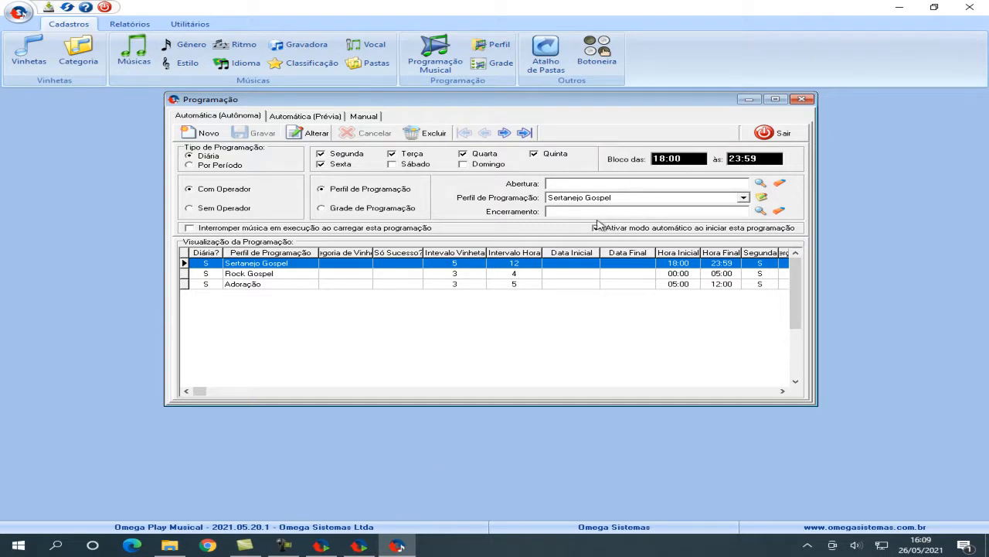
# Step: Generate an automatic preview programming from the SÓ AS MELHORES profile
pyautogui.click(313, 117)
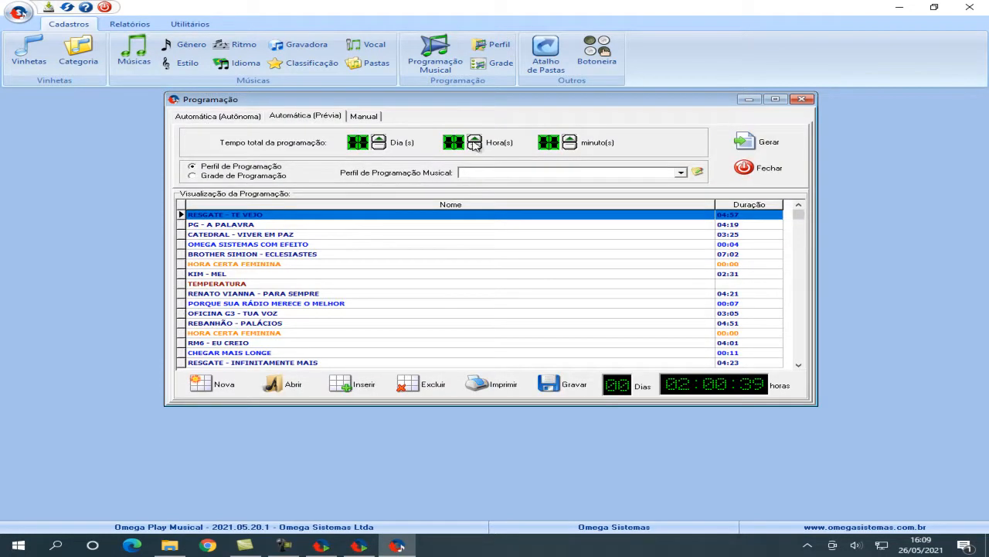
pyautogui.click(499, 172)
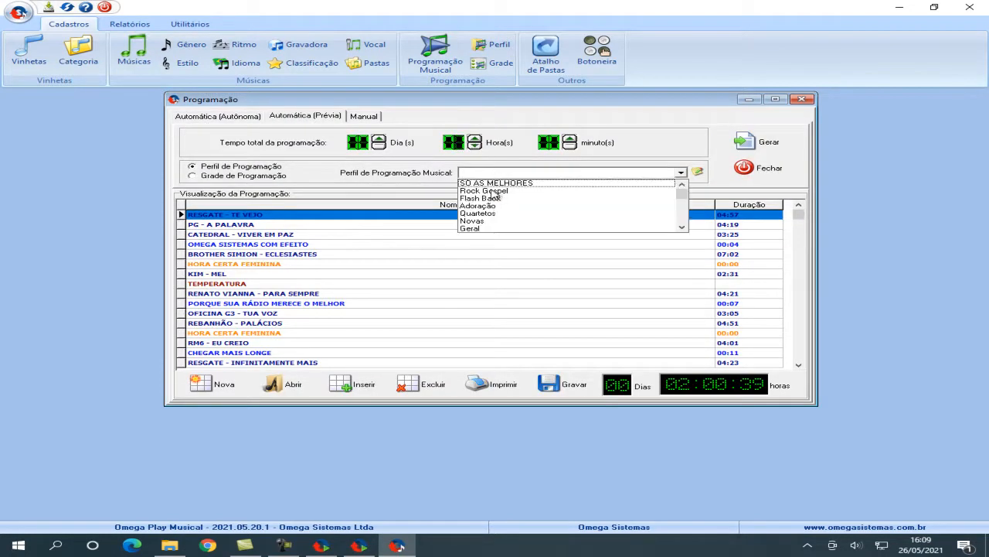
pyautogui.click(495, 183)
pyautogui.click(761, 143)
pyautogui.click(425, 320)
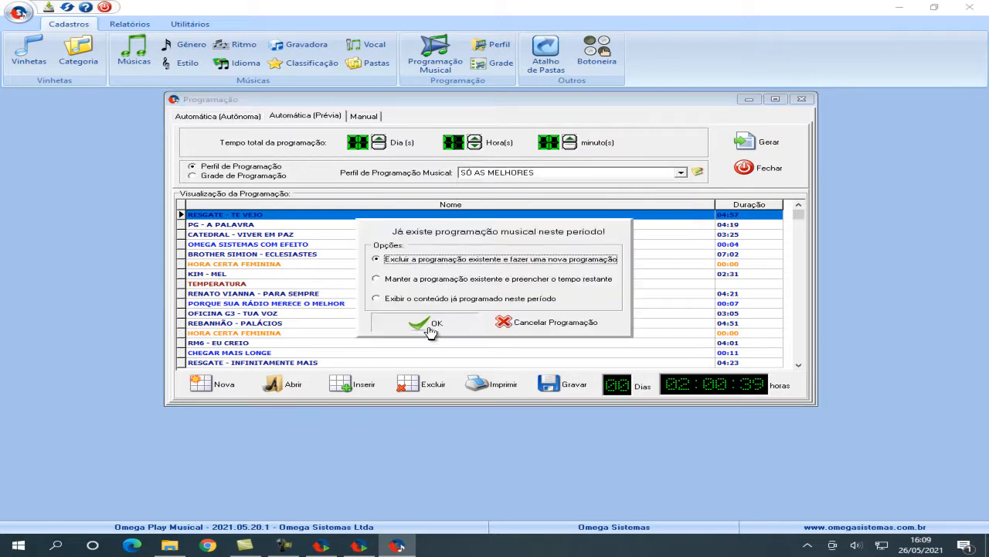
pyautogui.click(544, 325)
pyautogui.click(372, 276)
pyautogui.click(406, 303)
# Step: Examine the save options for loading the generated programming at a defined time in automatic mode, and leave without saving
pyautogui.click(558, 388)
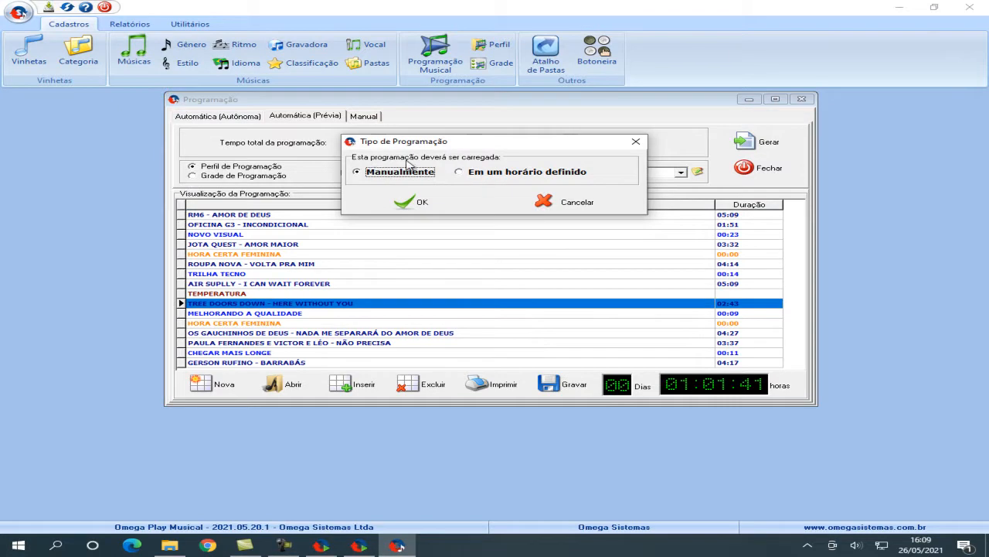
pyautogui.click(477, 174)
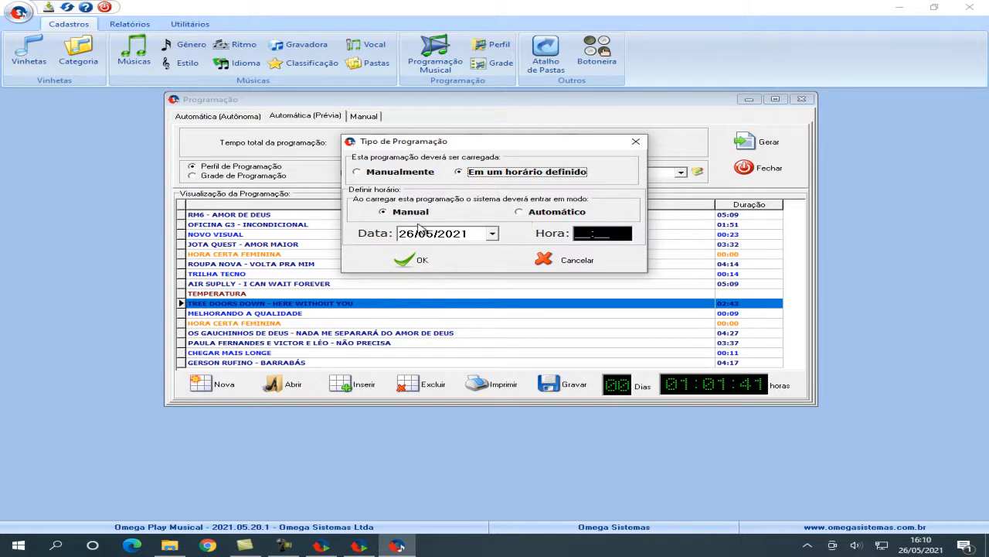
pyautogui.click(531, 216)
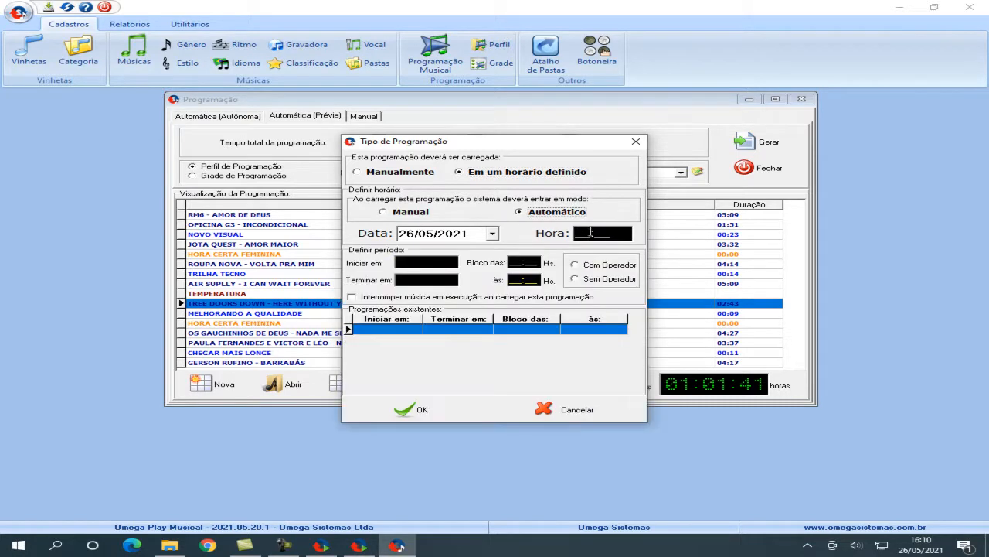
pyautogui.click(590, 232)
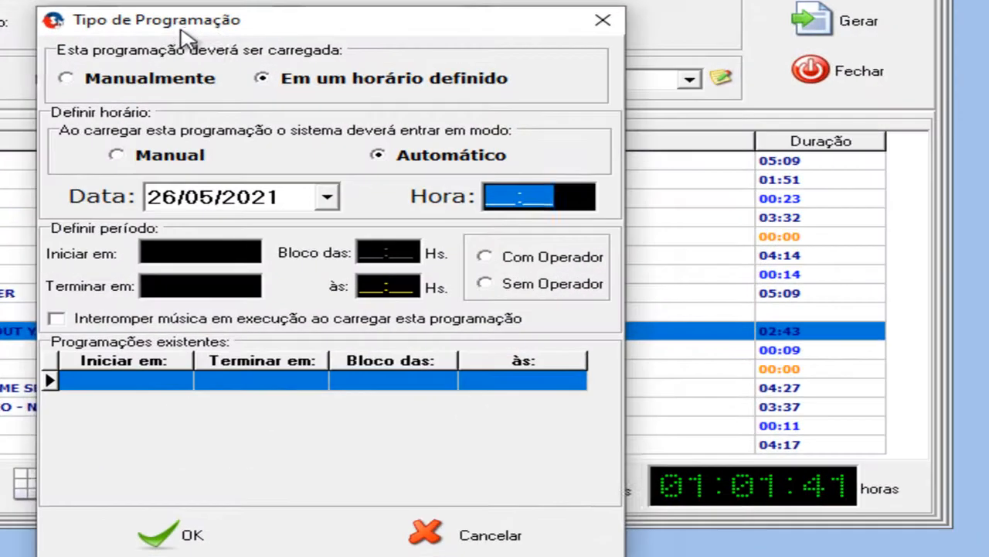
pyautogui.moveTo(182, 33); pyautogui.dragTo(347, 35)
pyautogui.moveTo(317, 27); pyautogui.dragTo(314, 27)
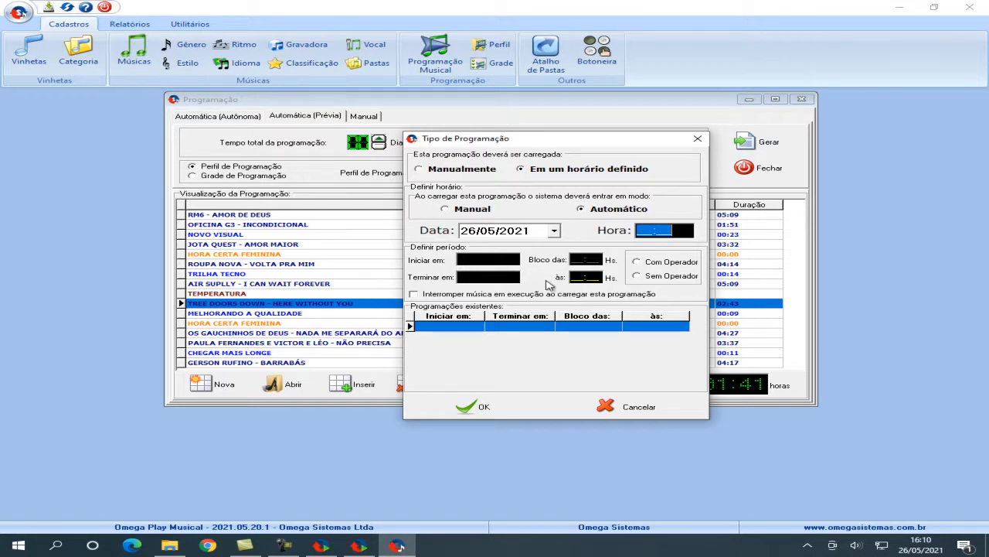
pyautogui.click(622, 408)
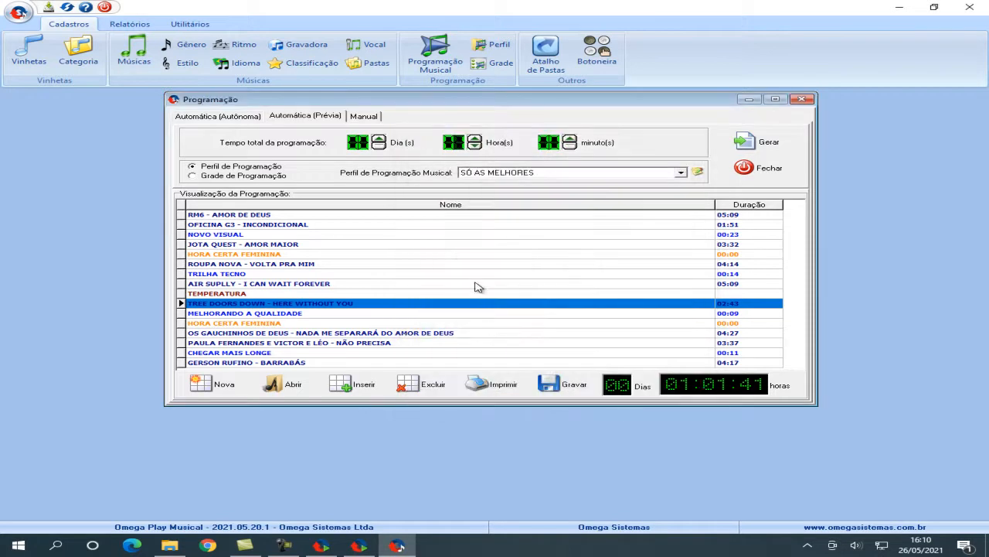
# Step: Review the autonomous schedules, switch to Omega Play, and compare its operation mode settings with the execution screen
pyautogui.moveTo(481, 295); pyautogui.dragTo(481, 263)
pyautogui.click(215, 116)
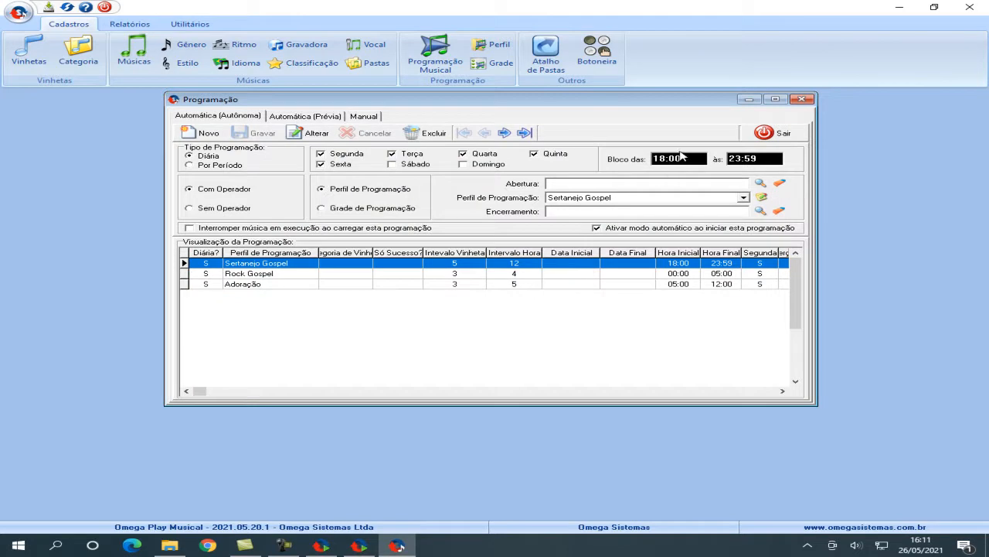
pyautogui.click(321, 545)
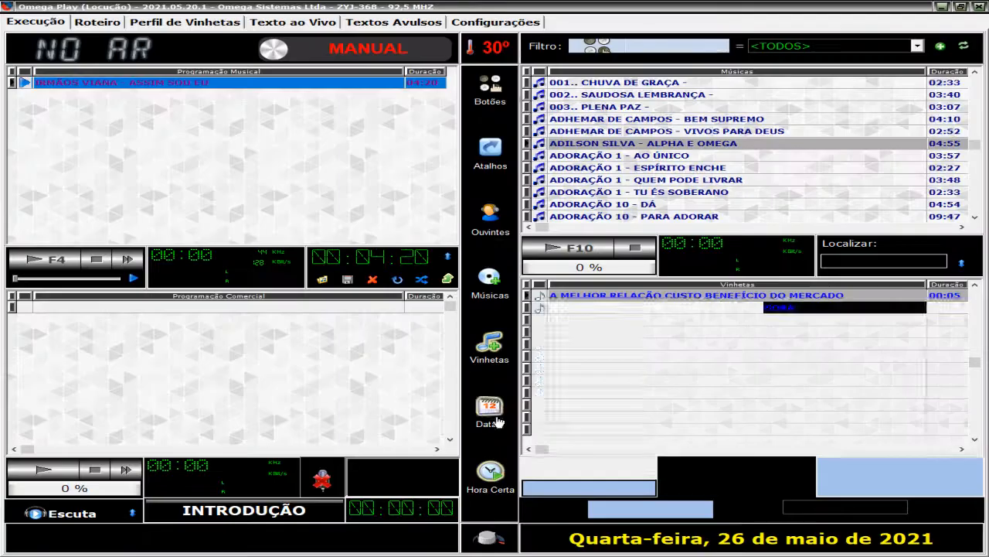
pyautogui.click(495, 21)
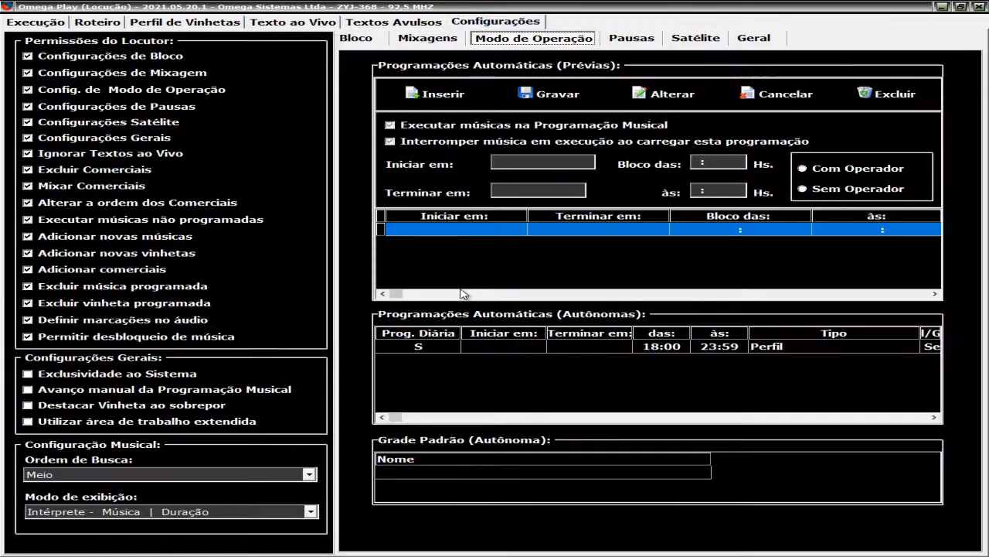
pyautogui.click(674, 349)
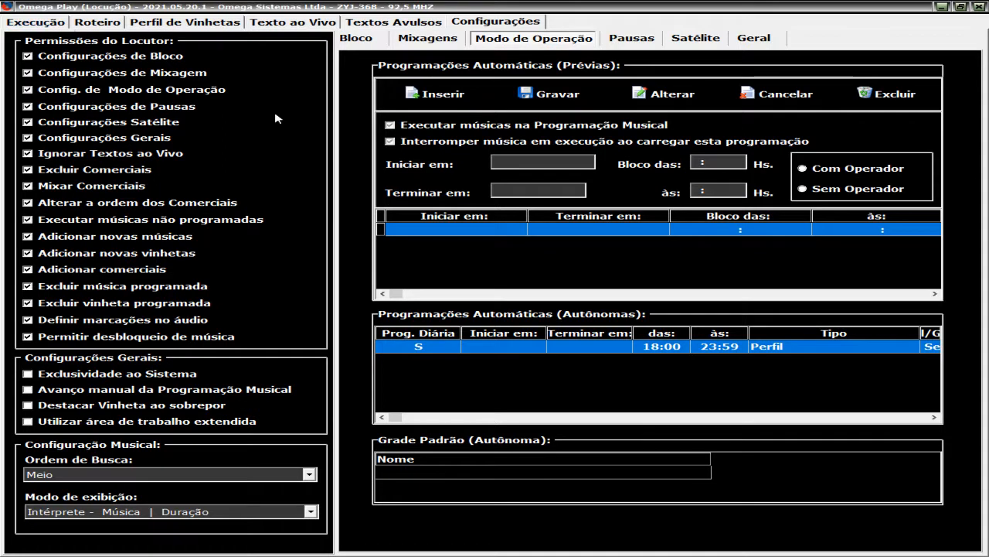
pyautogui.click(57, 23)
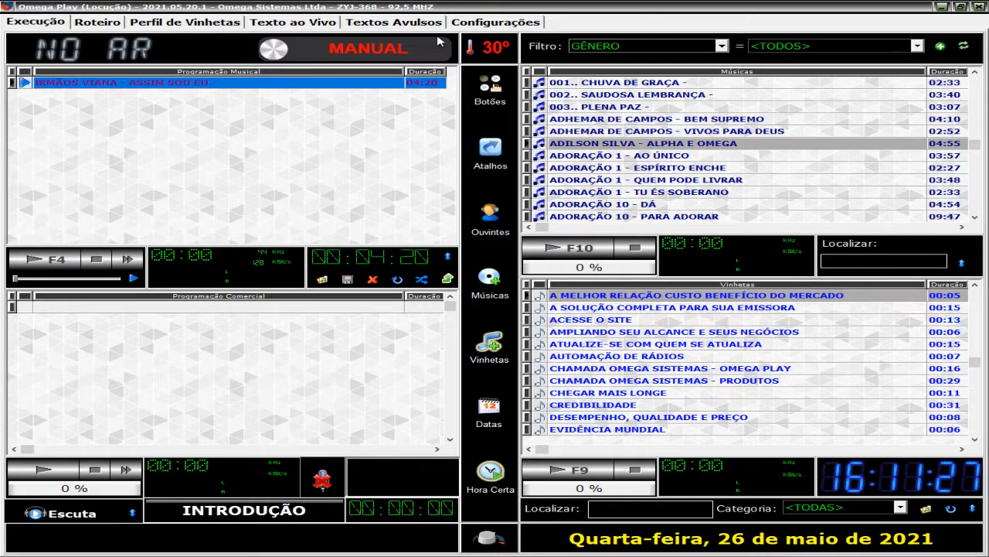
pyautogui.click(494, 22)
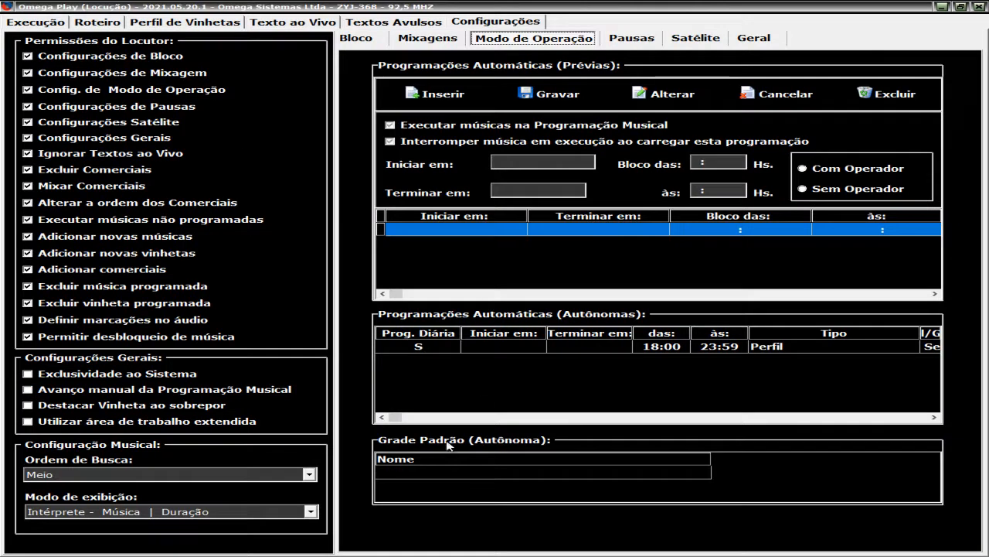
pyautogui.click(35, 22)
# Step: Switch the operation to automatic with the default grid option and define Sertanejo as the default grid
pyautogui.click(272, 51)
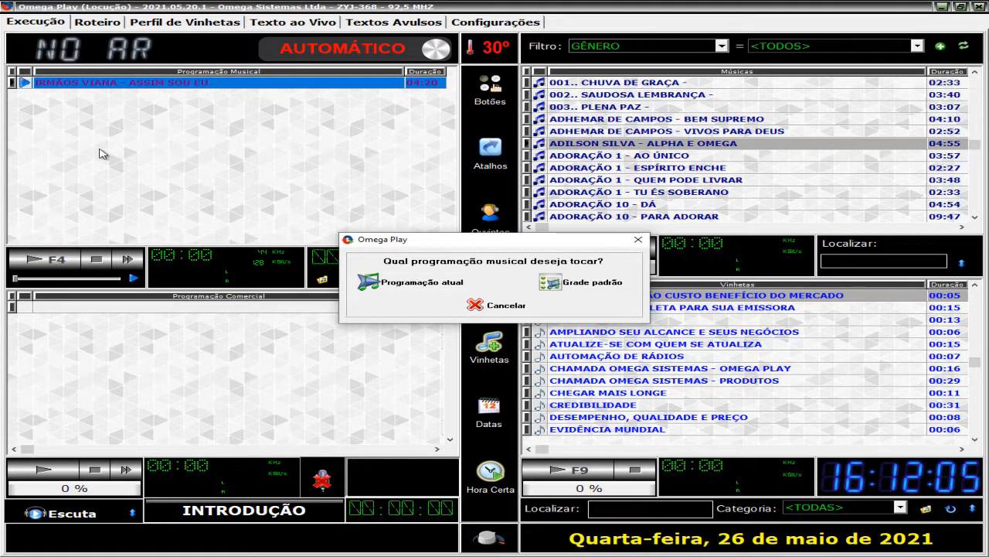
pyautogui.click(572, 287)
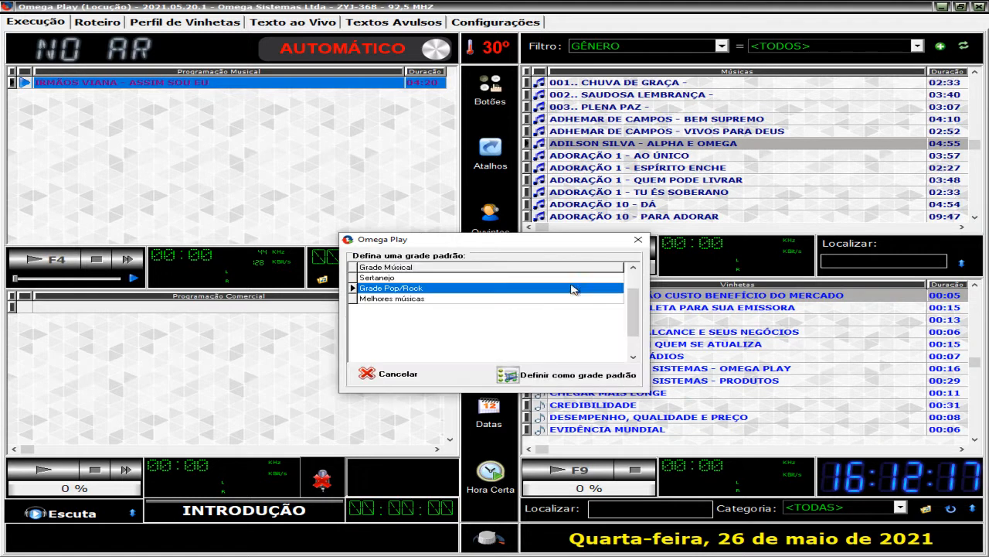
pyautogui.click(458, 298)
pyautogui.scroll(2, 458, 298)
pyautogui.scroll(-2, 453, 293)
pyautogui.scroll(1, 453, 302)
pyautogui.scroll(1, 450, 293)
pyautogui.scroll(-2, 451, 290)
pyautogui.scroll(2, 451, 286)
pyautogui.scroll(-2, 441, 287)
pyautogui.scroll(1, 435, 292)
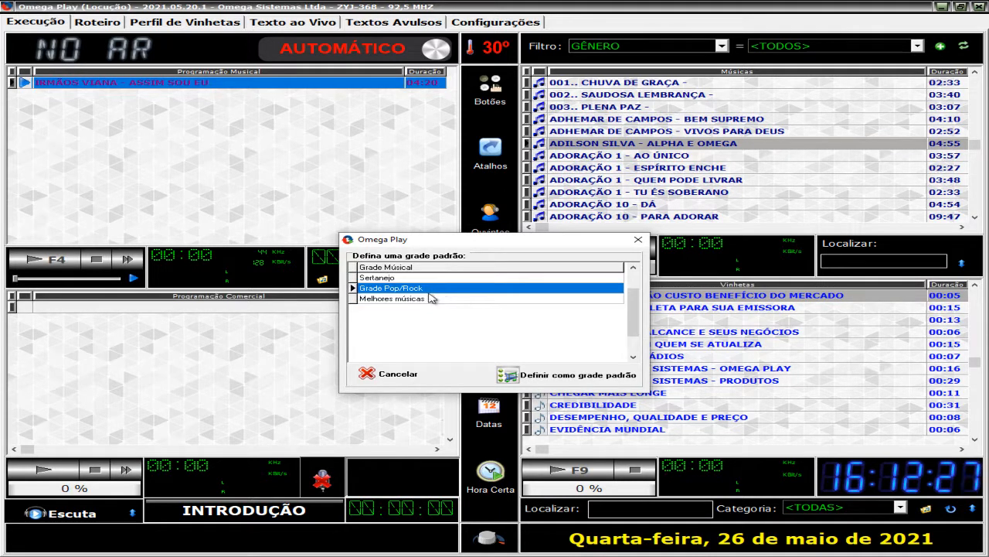
pyautogui.scroll(-1, 433, 302)
pyautogui.scroll(2, 432, 297)
pyautogui.scroll(-1, 431, 292)
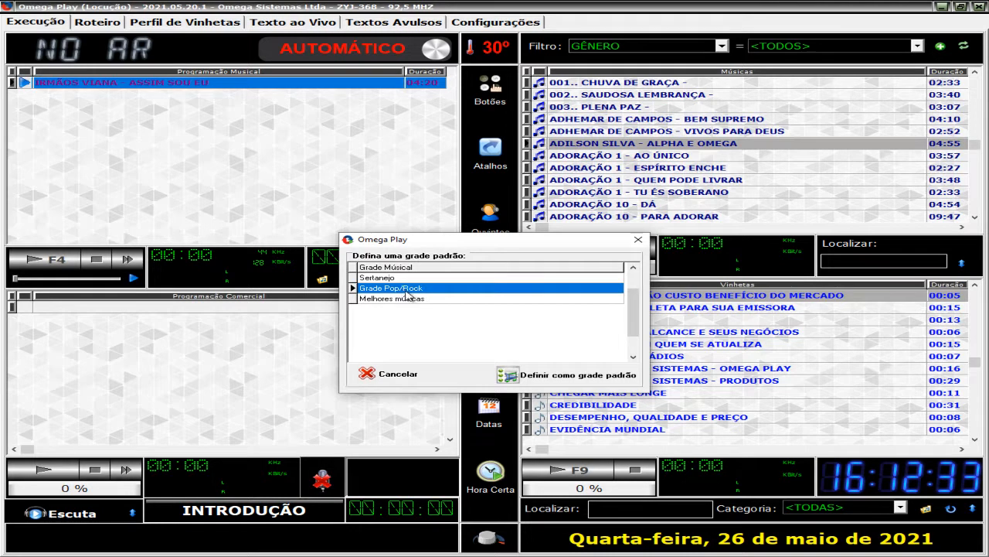
pyautogui.moveTo(461, 239); pyautogui.dragTo(564, 200)
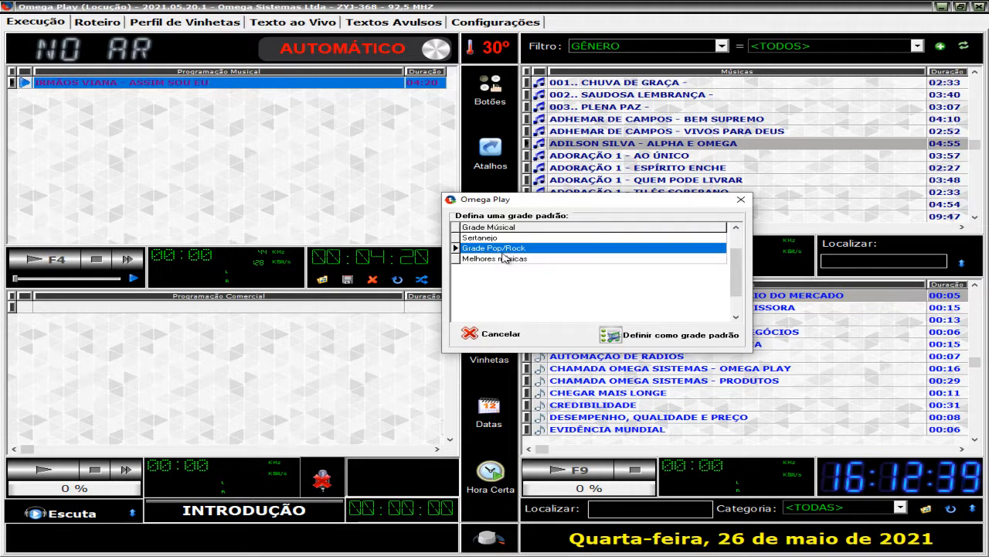
pyautogui.click(486, 239)
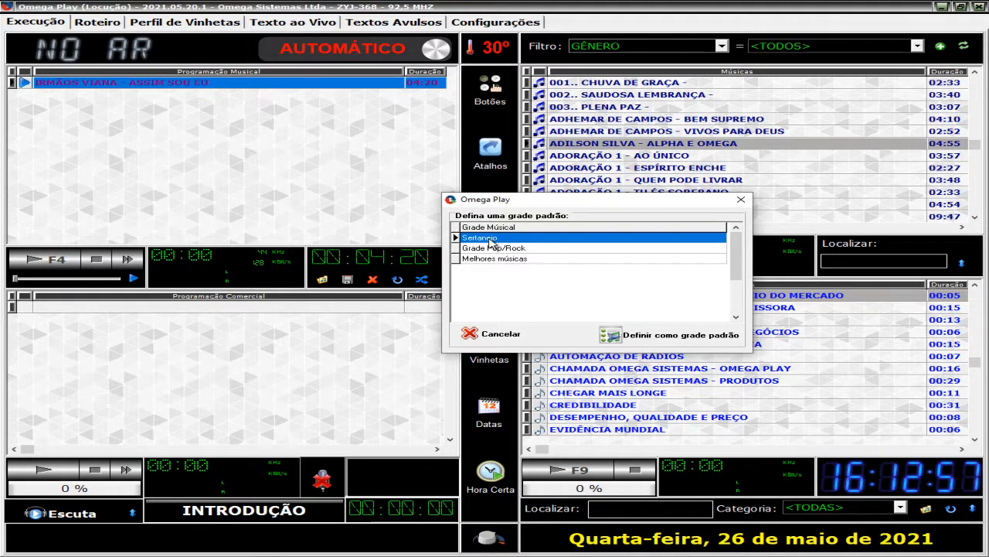
pyautogui.click(629, 340)
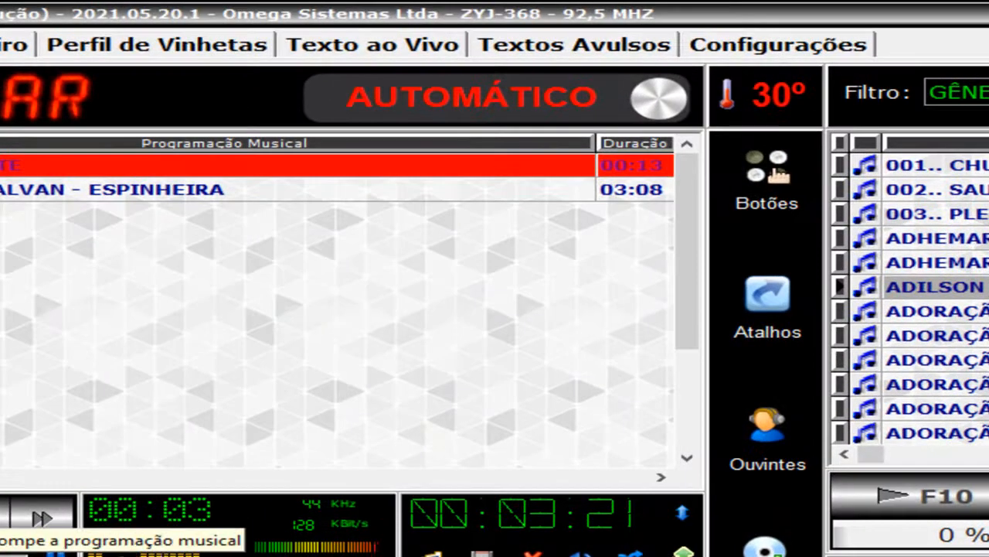
# Step: Stop the playback and examine the autonomous programming and the Sertanejo default grid in the operation mode settings
pyautogui.click(45, 384)
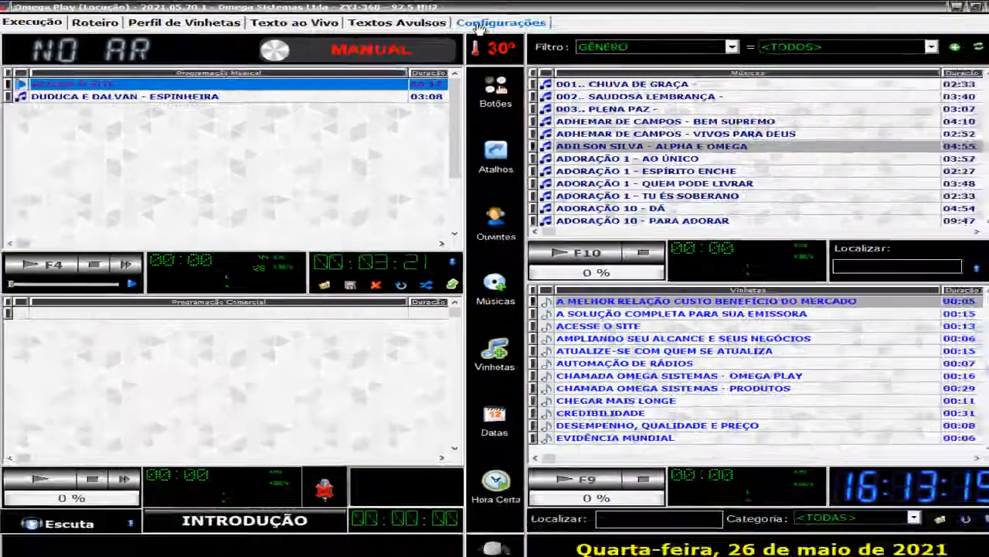
pyautogui.click(481, 25)
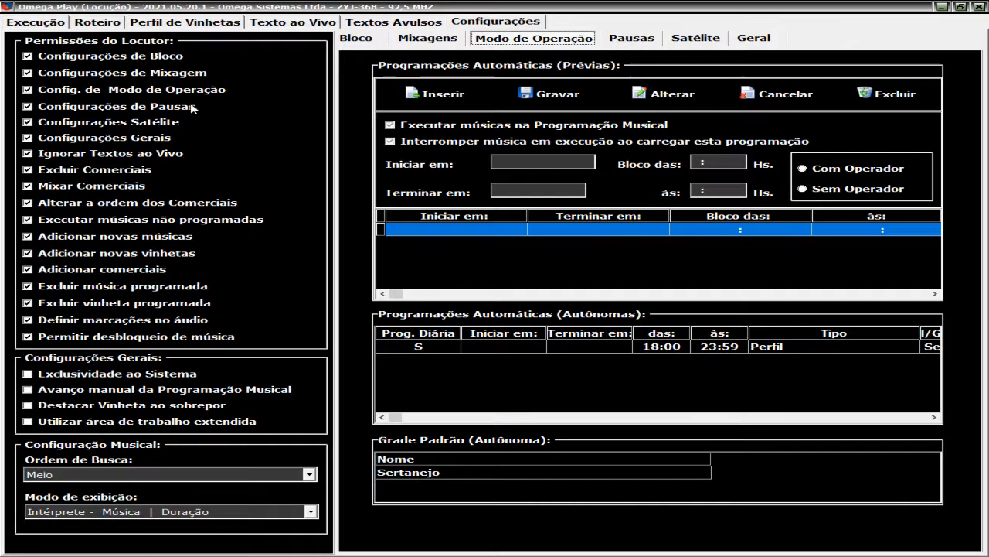
pyautogui.click(35, 24)
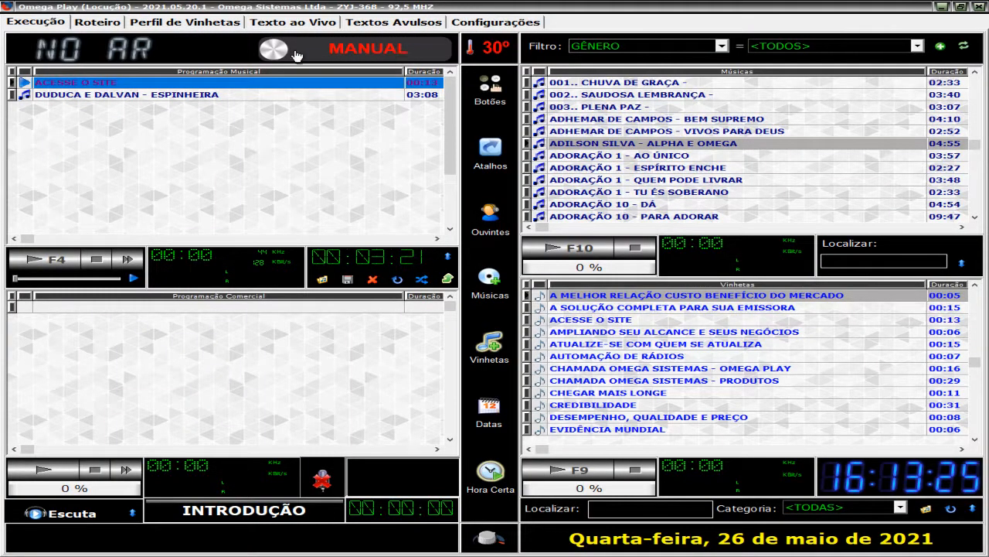
pyautogui.click(465, 24)
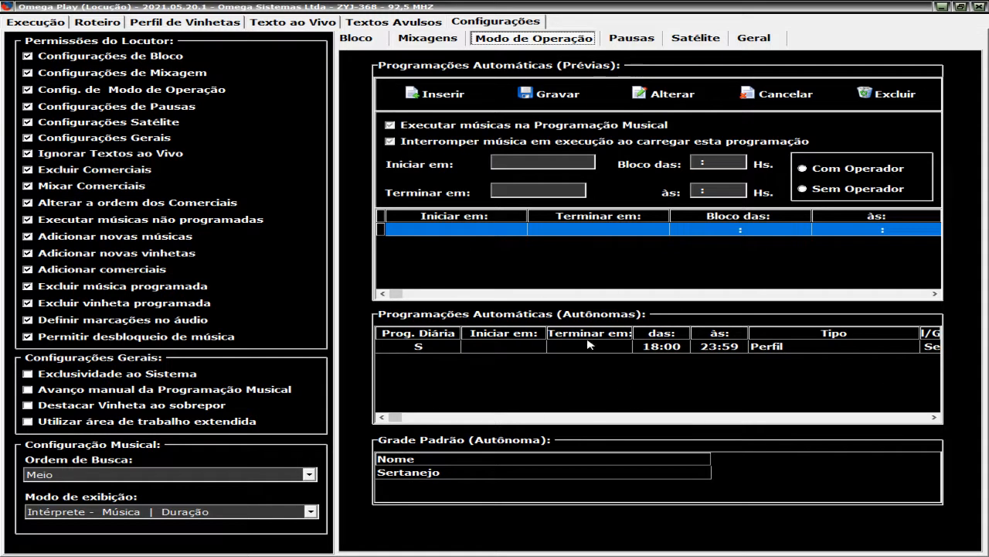
pyautogui.click(422, 474)
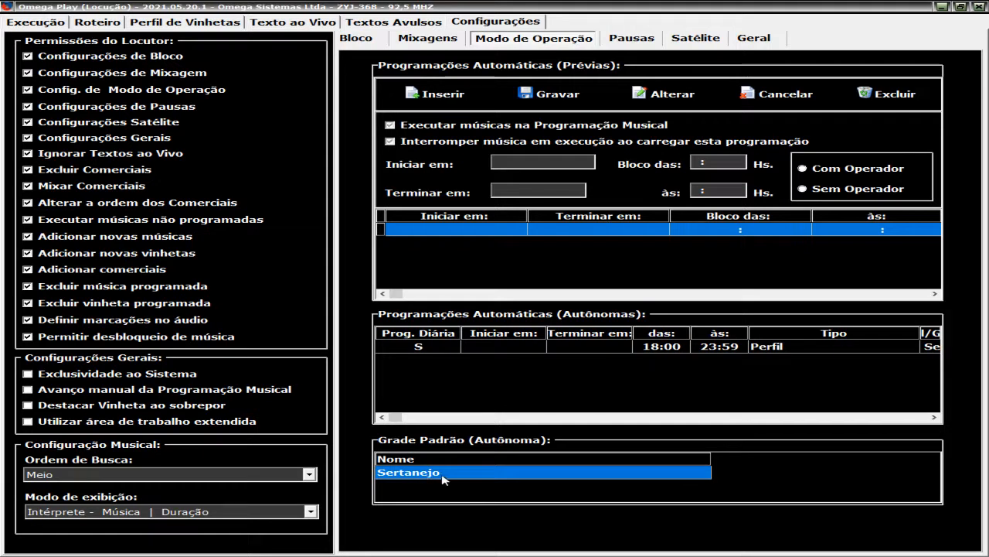
# Step: Play the music programming in automatic mode from the execution screen, stop it, and switch to Omega Play Musical
pyautogui.click(48, 25)
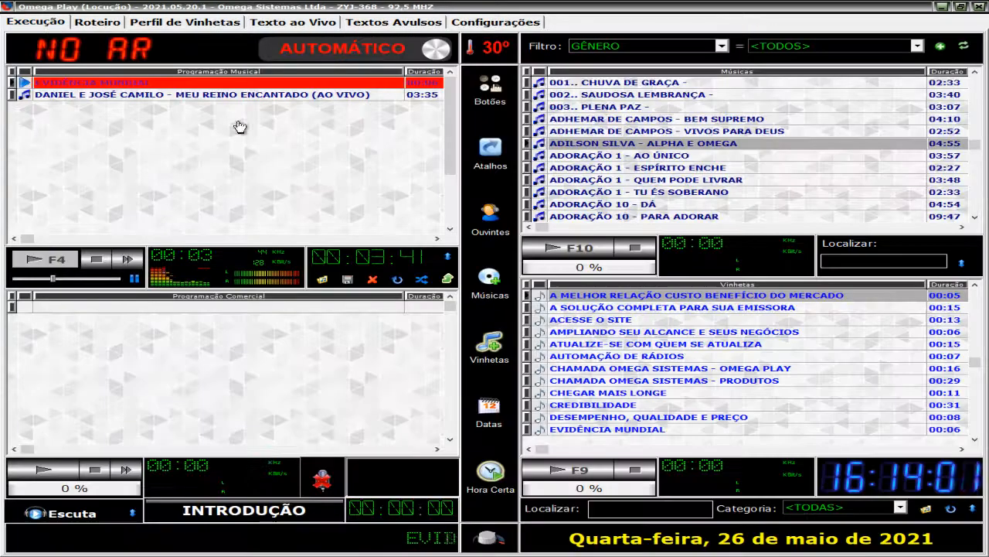
pyautogui.click(95, 259)
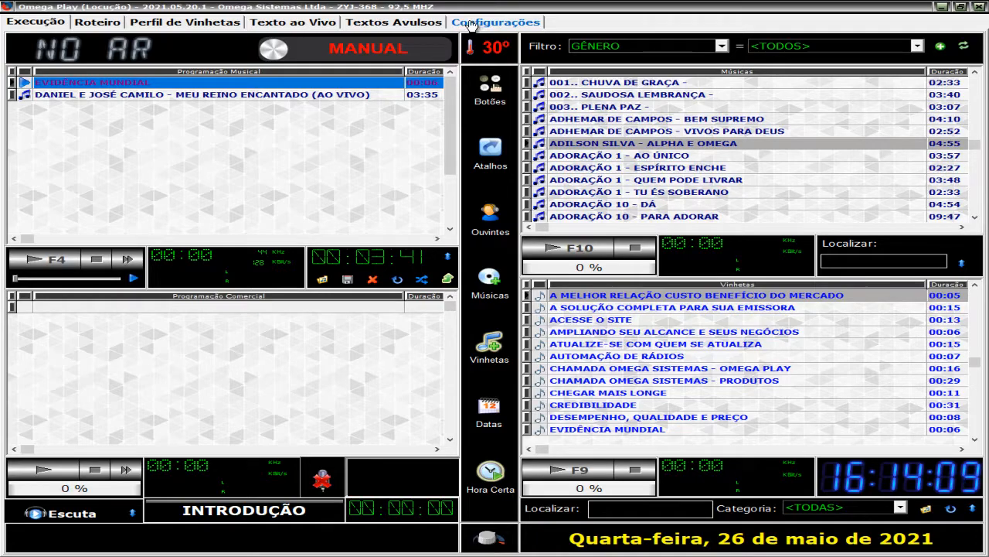
pyautogui.click(944, 7)
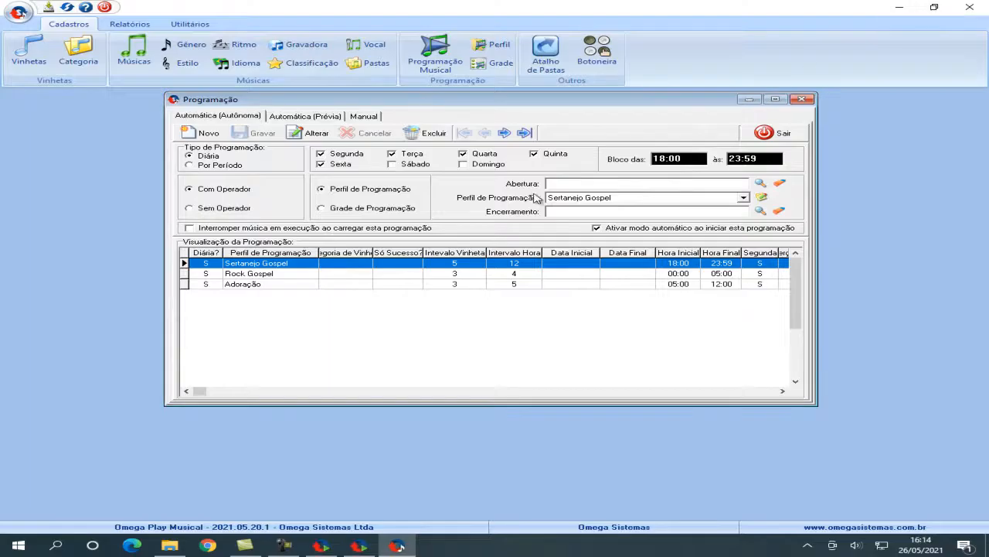
# Step: Open the musical grid registration and examine the Melhores músicas, Sertanejo and Grade Pop/Rock grids
pyautogui.click(504, 66)
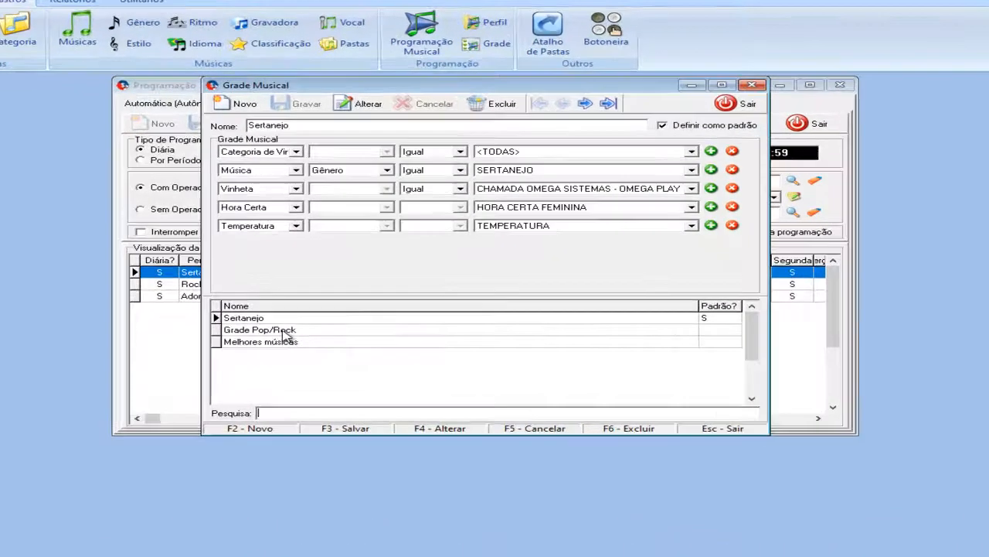
pyautogui.click(301, 314)
pyautogui.click(124, 438)
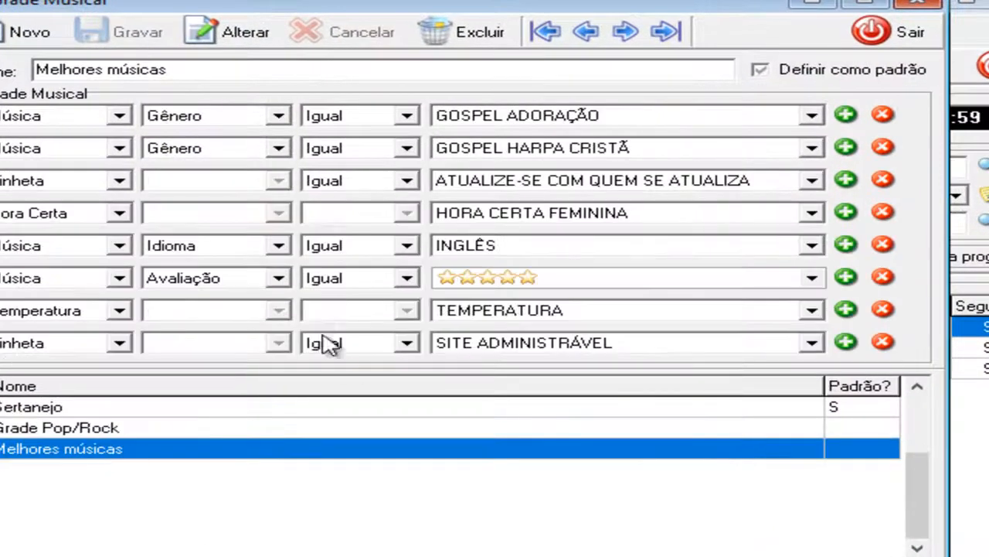
pyautogui.click(166, 407)
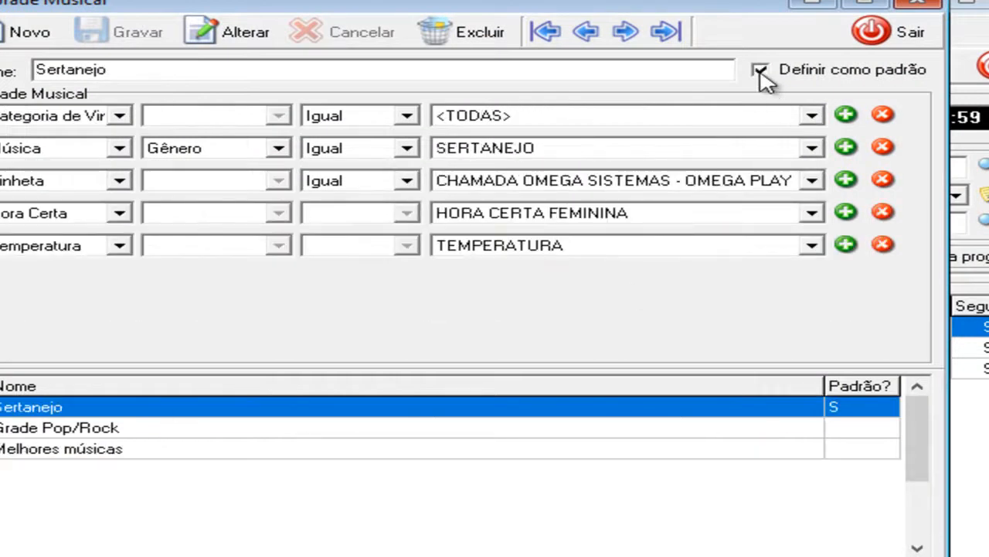
pyautogui.click(106, 429)
# Step: Try to define the Melhores músicas grid as the default and cancel the edit
pyautogui.click(108, 450)
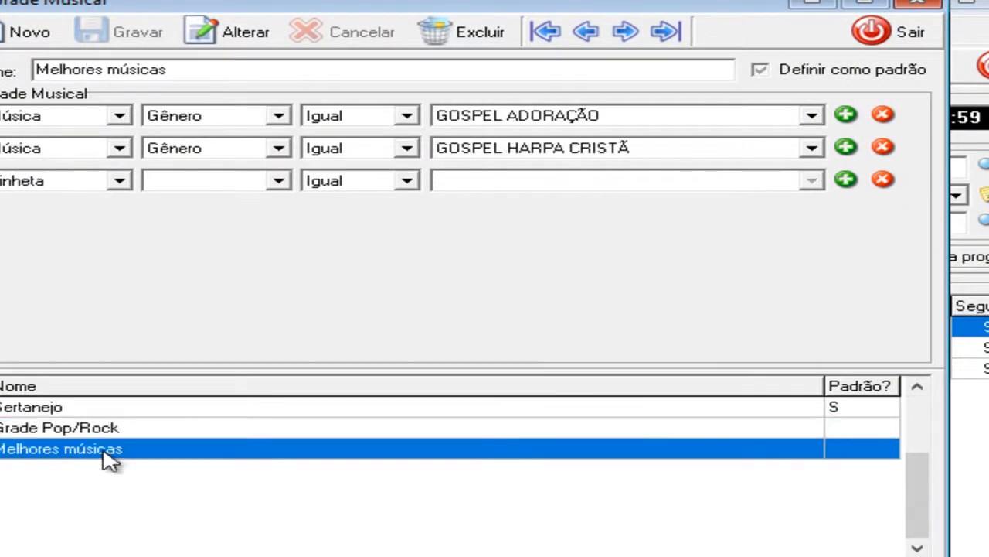
pyautogui.click(238, 35)
pyautogui.click(782, 74)
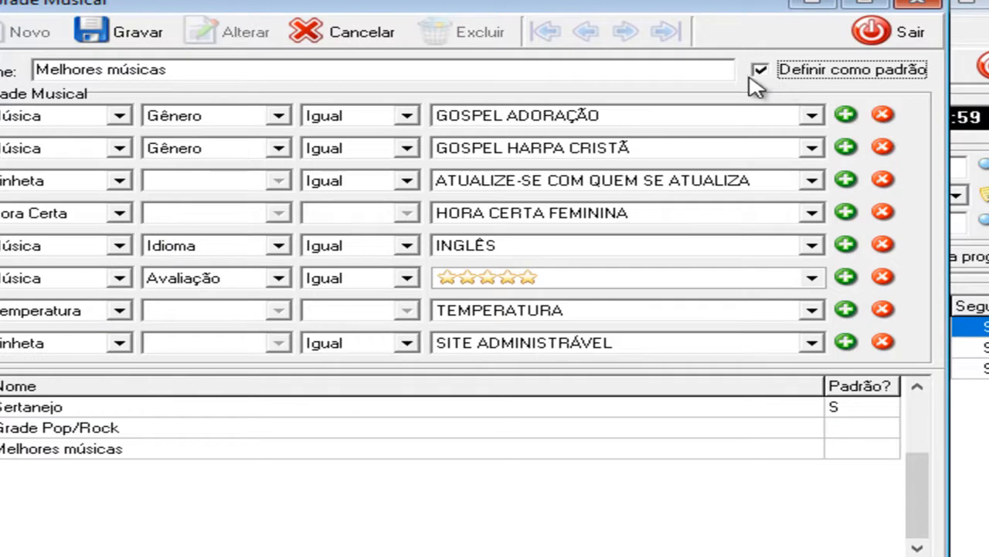
pyautogui.click(101, 33)
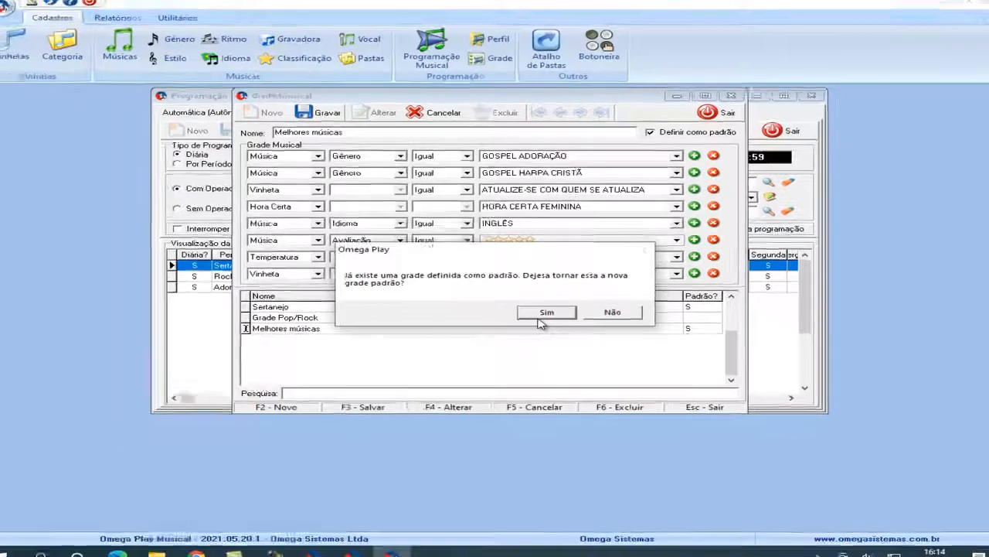
pyautogui.click(558, 421)
pyautogui.click(600, 311)
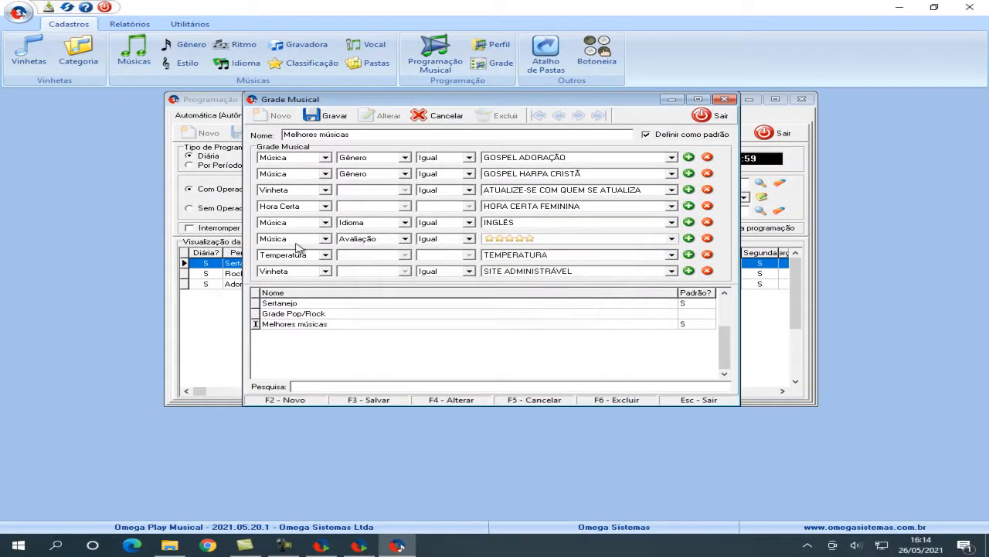
pyautogui.click(437, 116)
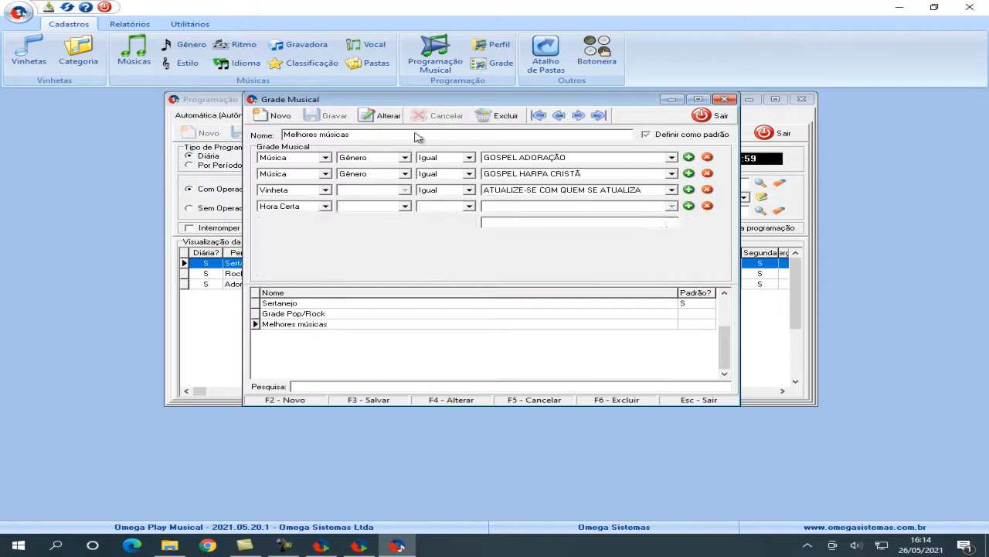
# Step: Check the Grade Pop/Rock and Sertanejo grids and close the musical grid registration
pyautogui.click(322, 317)
pyautogui.click(302, 306)
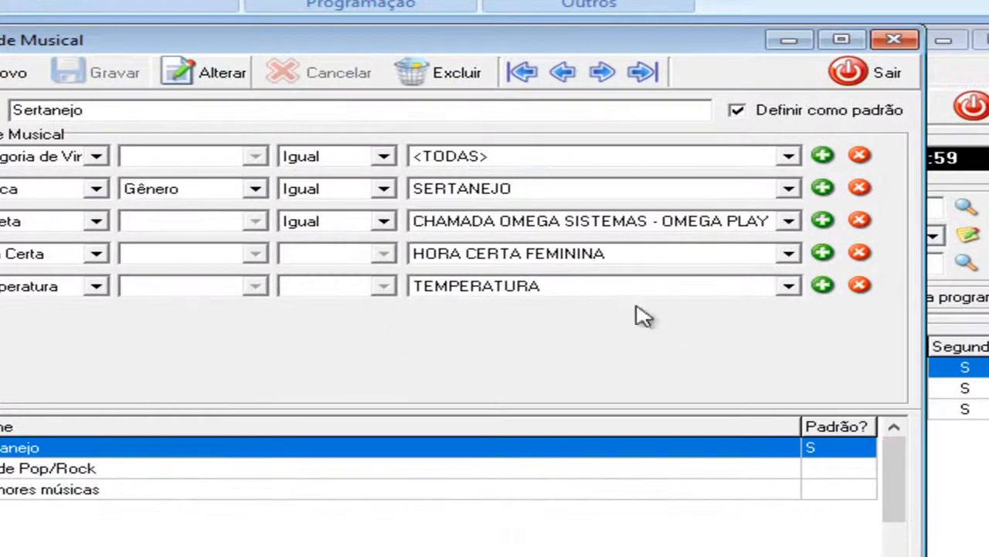
pyautogui.click(54, 469)
pyautogui.click(889, 78)
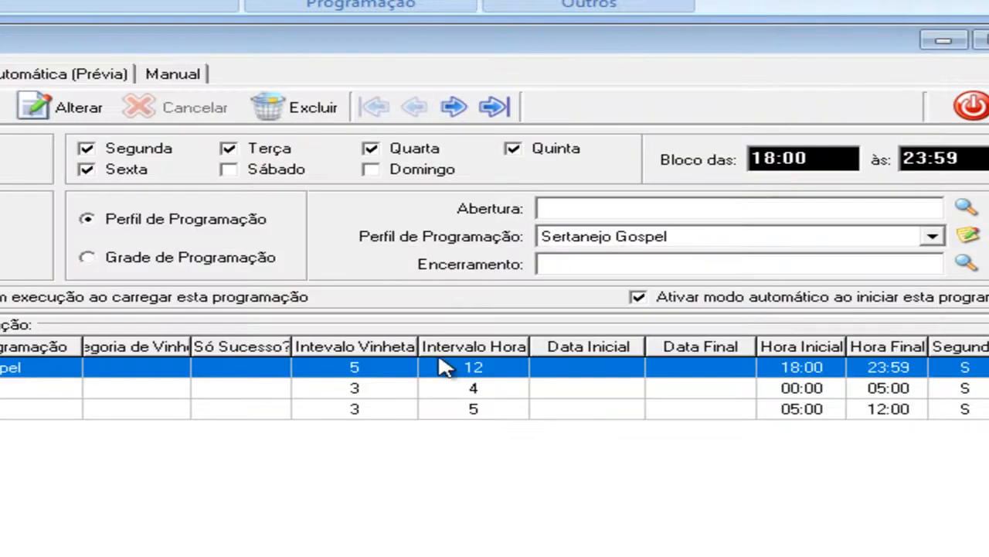
# Step: Examine the settings of the Sertanejo Gospel, Rock Gospel and Adoração autonomous schedules
pyautogui.click(230, 388)
pyautogui.click(291, 371)
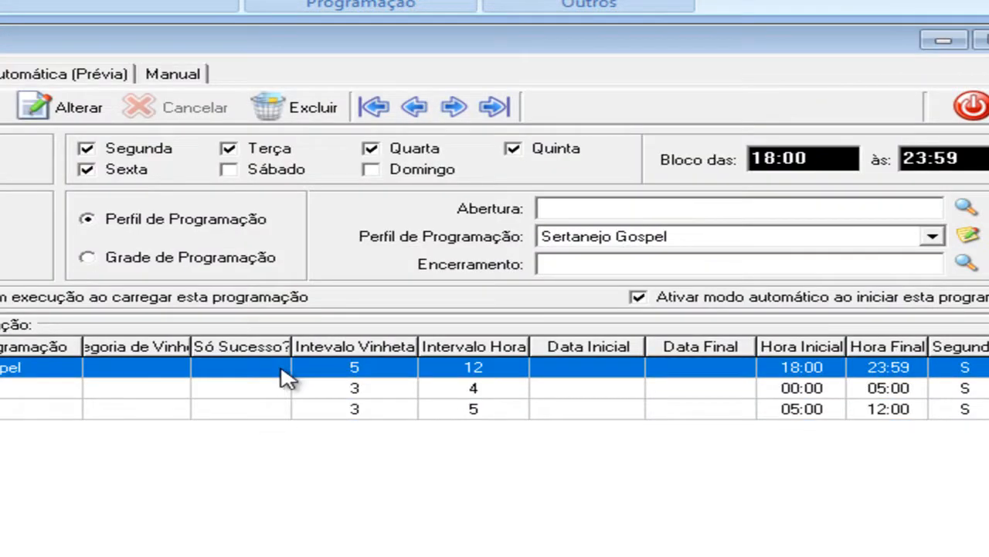
pyautogui.click(286, 391)
pyautogui.click(299, 406)
pyautogui.click(303, 387)
pyautogui.click(300, 372)
pyautogui.click(306, 395)
pyautogui.click(303, 410)
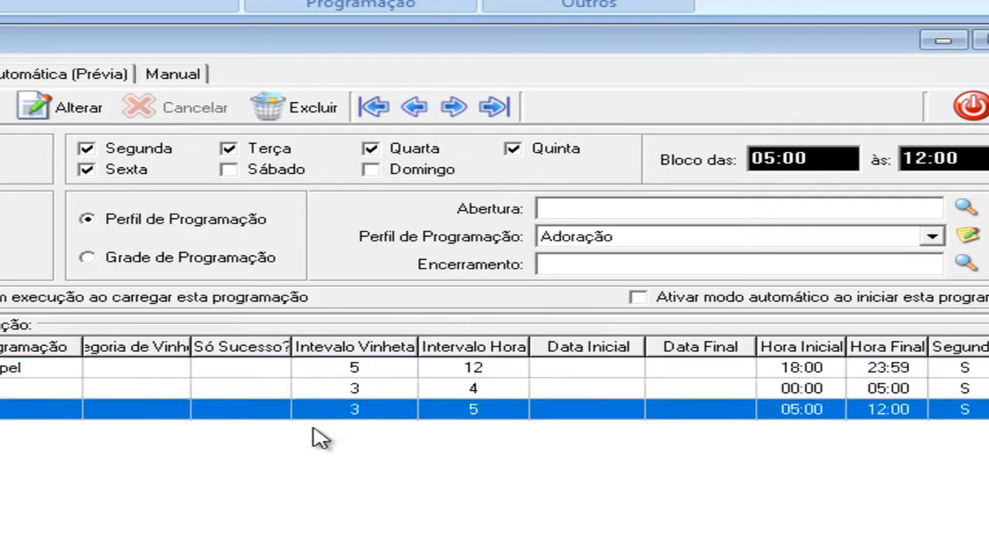
pyautogui.click(367, 394)
pyautogui.click(377, 369)
pyautogui.click(376, 382)
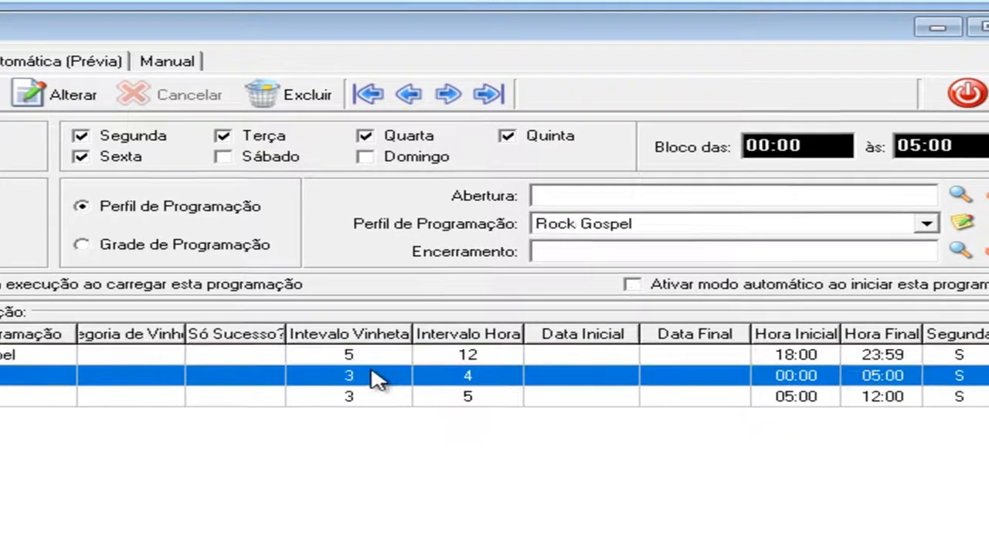
pyautogui.click(379, 404)
pyautogui.click(218, 14)
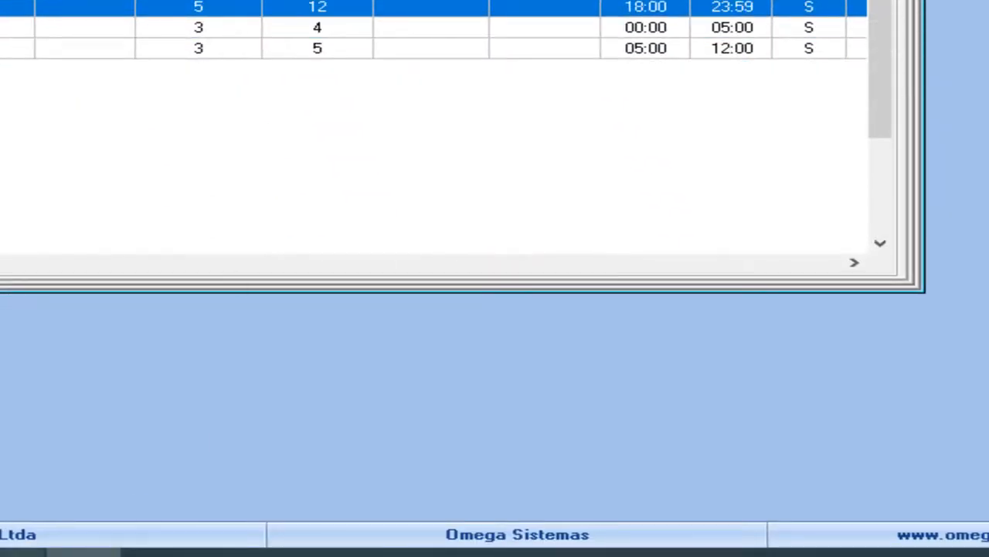
# Step: Switch to Omega Play to check the manual mode and settings, and compare the autonomous schedules again in Omega Play Musical
pyautogui.click(21, 553)
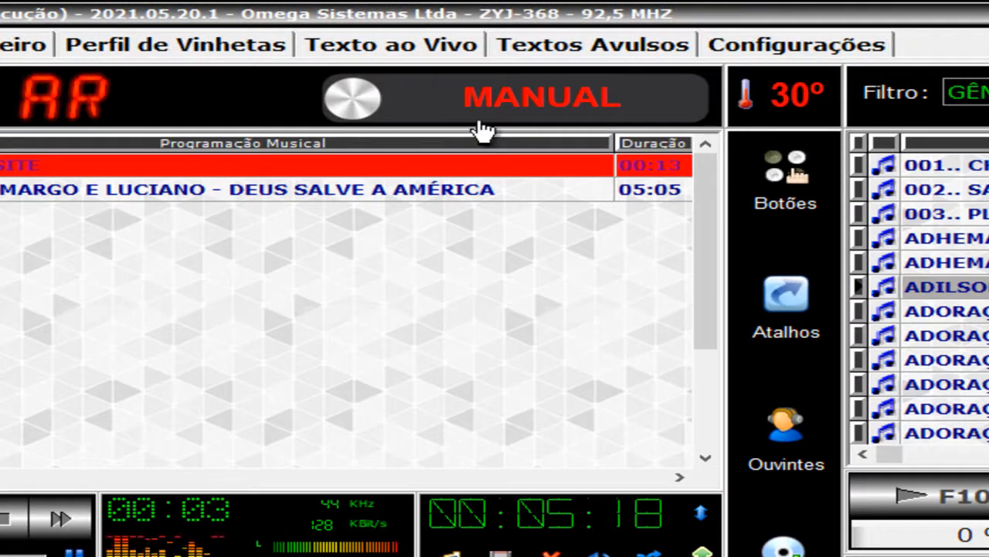
pyautogui.click(773, 46)
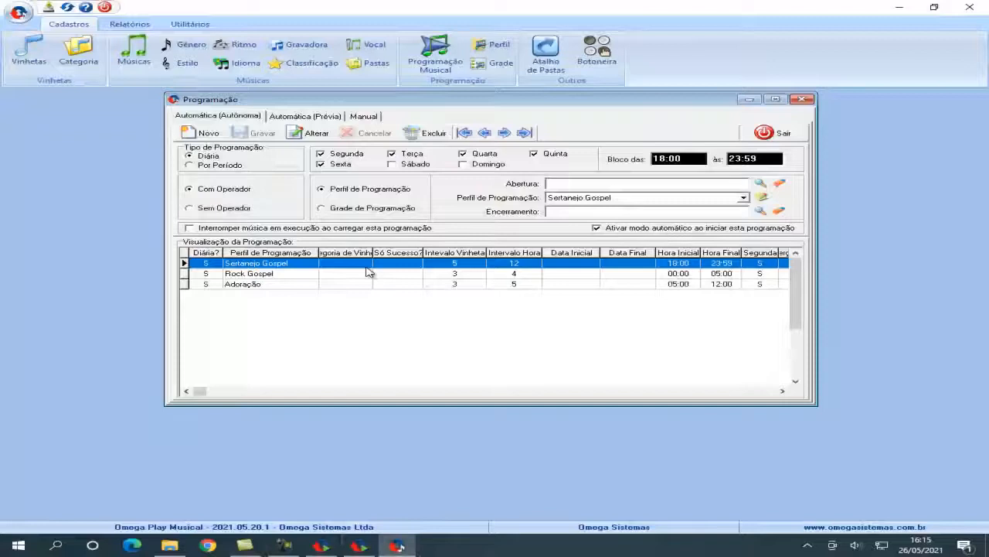
pyautogui.click(450, 274)
pyautogui.click(475, 282)
pyautogui.click(486, 273)
pyautogui.click(485, 267)
pyautogui.click(499, 274)
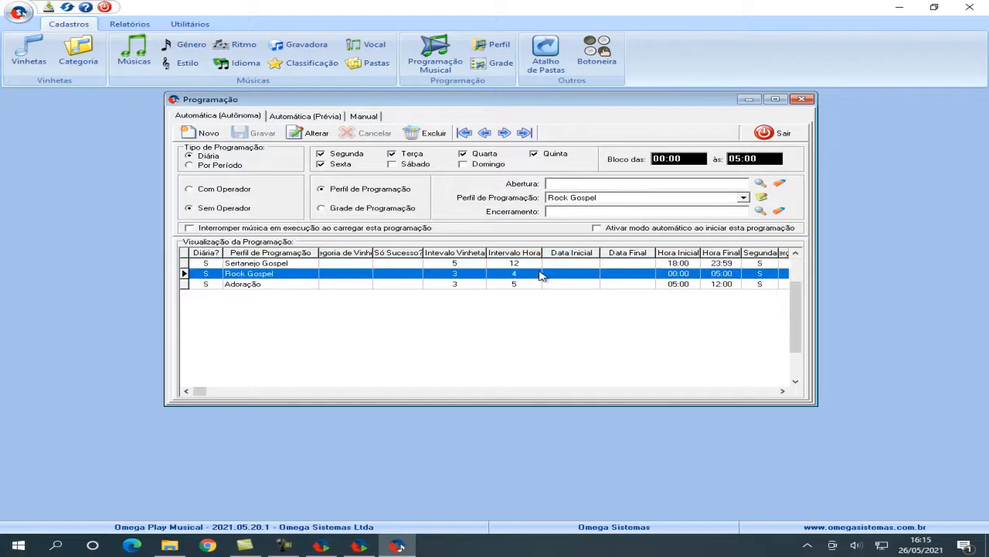
pyautogui.click(531, 285)
pyautogui.click(532, 274)
pyautogui.click(532, 264)
pyautogui.click(532, 274)
pyautogui.click(524, 284)
# Step: Try to enable automatic mode activation at the start of the Rock Gospel schedule, declining to continue with the save
pyautogui.click(525, 275)
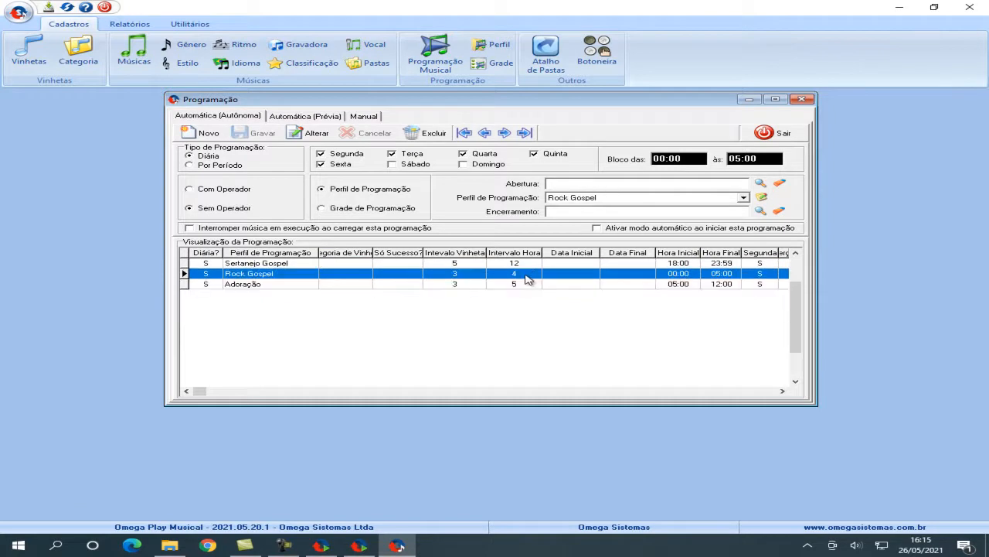
pyautogui.click(310, 134)
pyautogui.click(599, 230)
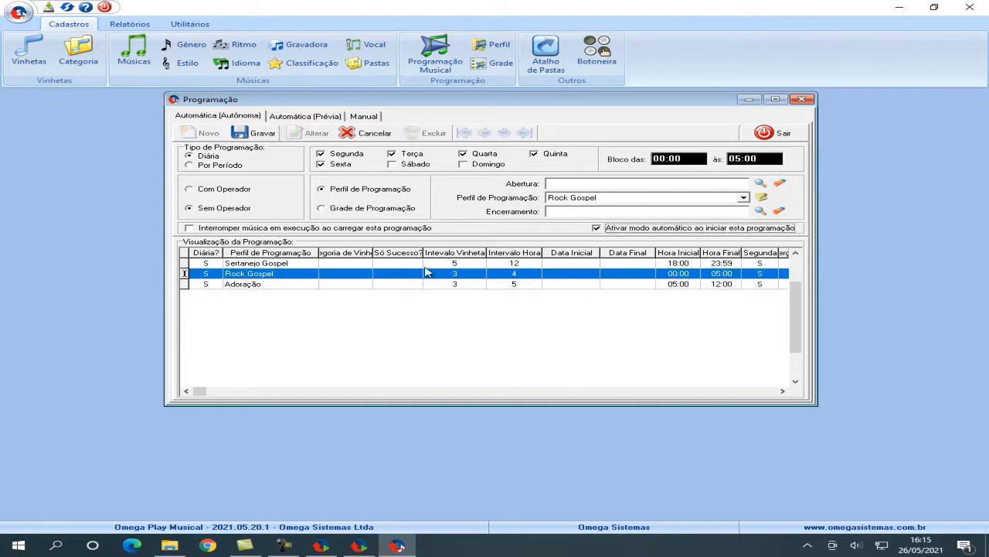
pyautogui.click(259, 136)
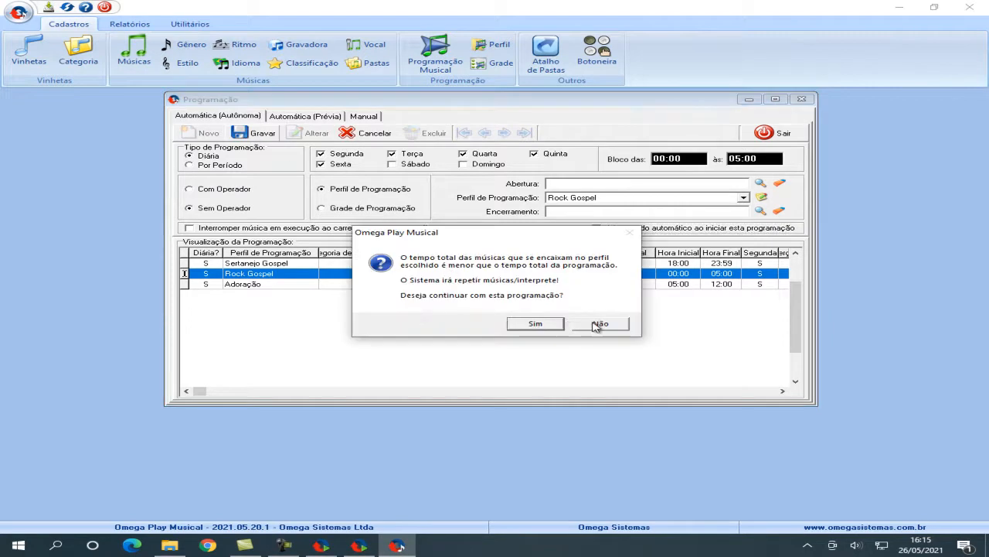
pyautogui.click(595, 325)
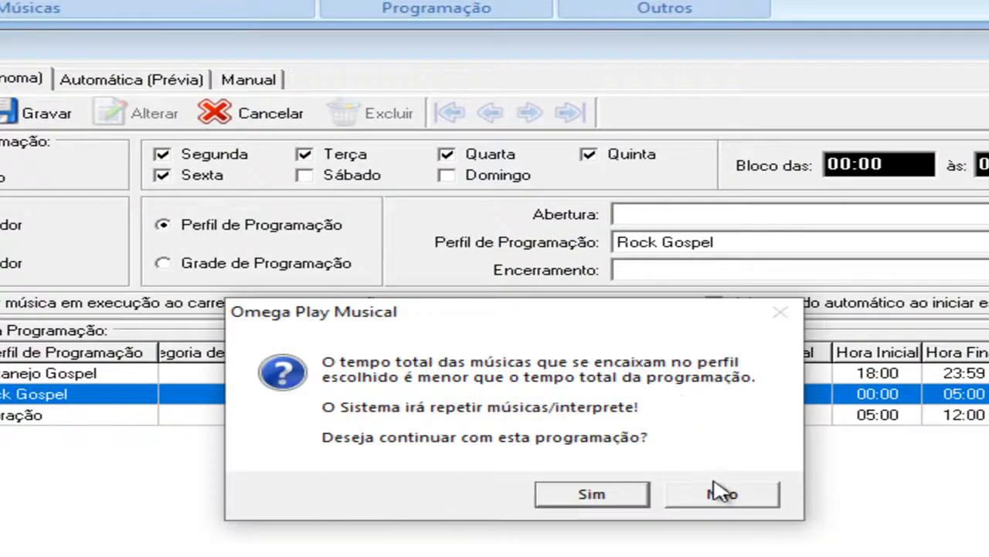
pyautogui.click(715, 492)
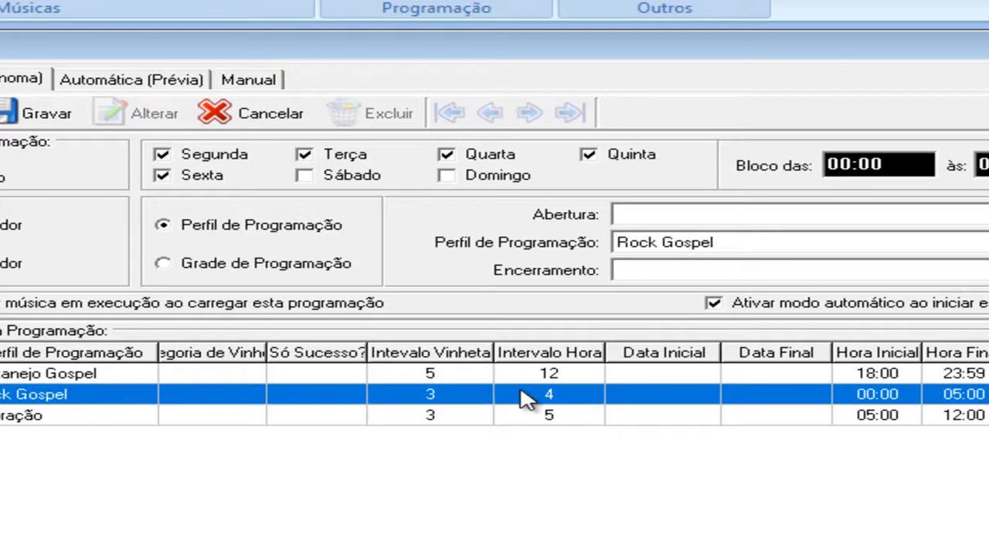
# Step: Open the automatic preview programming and examine the songs, jingles and time announcements in its list
pyautogui.click(123, 85)
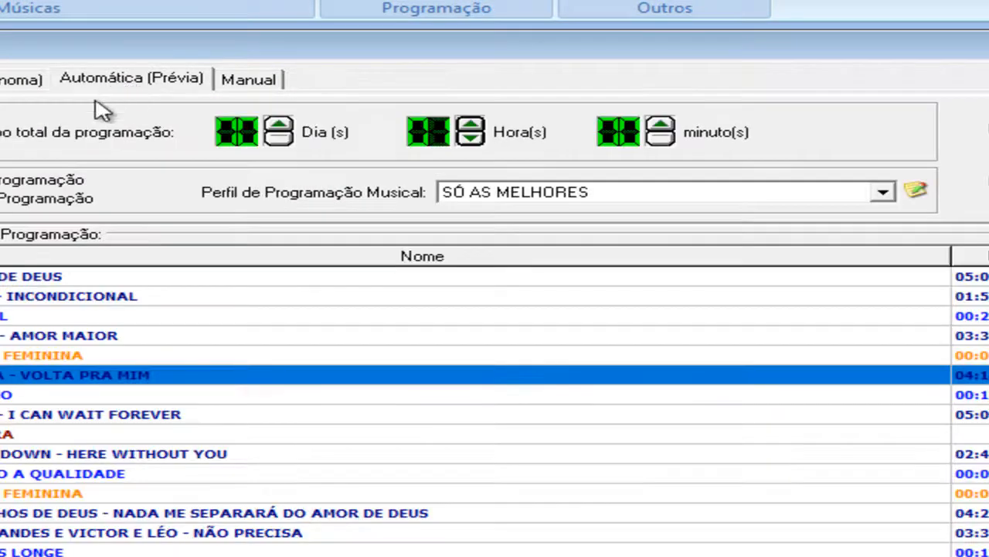
pyautogui.click(22, 78)
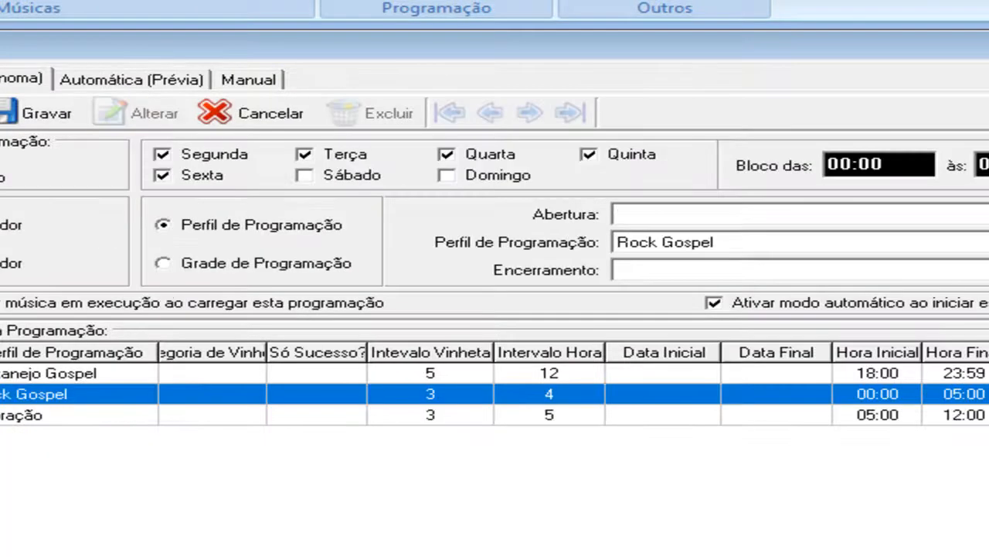
pyautogui.click(103, 82)
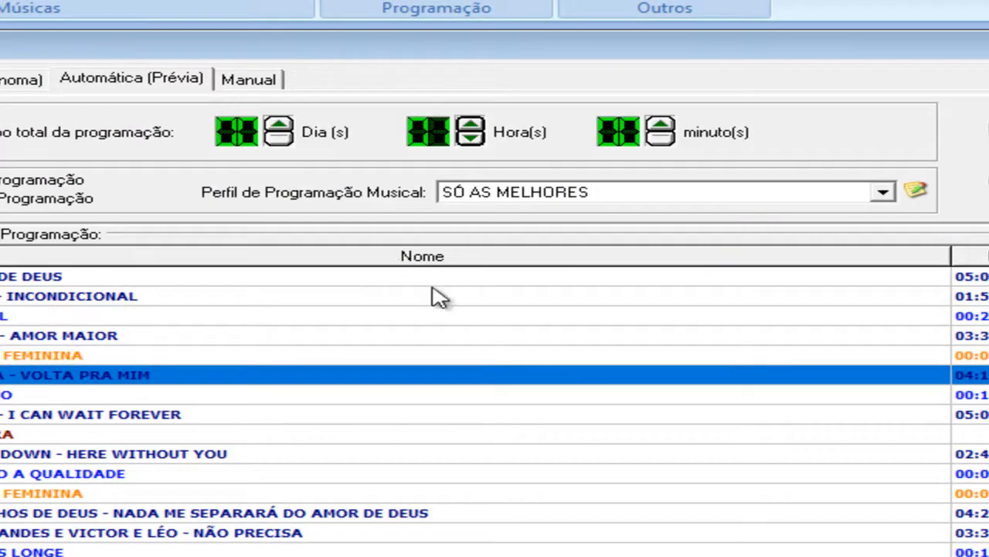
pyautogui.click(243, 353)
pyautogui.click(243, 335)
pyautogui.click(235, 318)
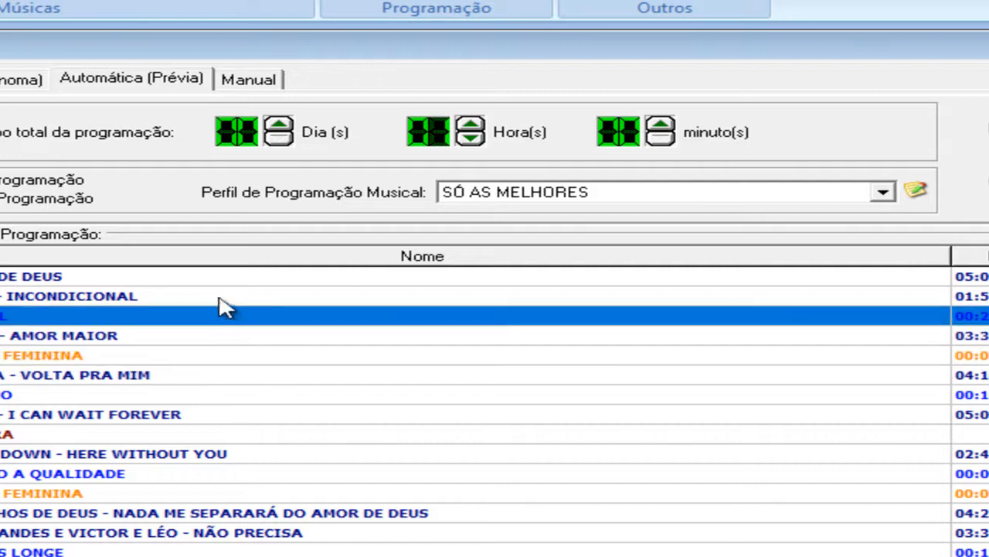
pyautogui.click(221, 298)
pyautogui.click(214, 280)
pyautogui.click(220, 321)
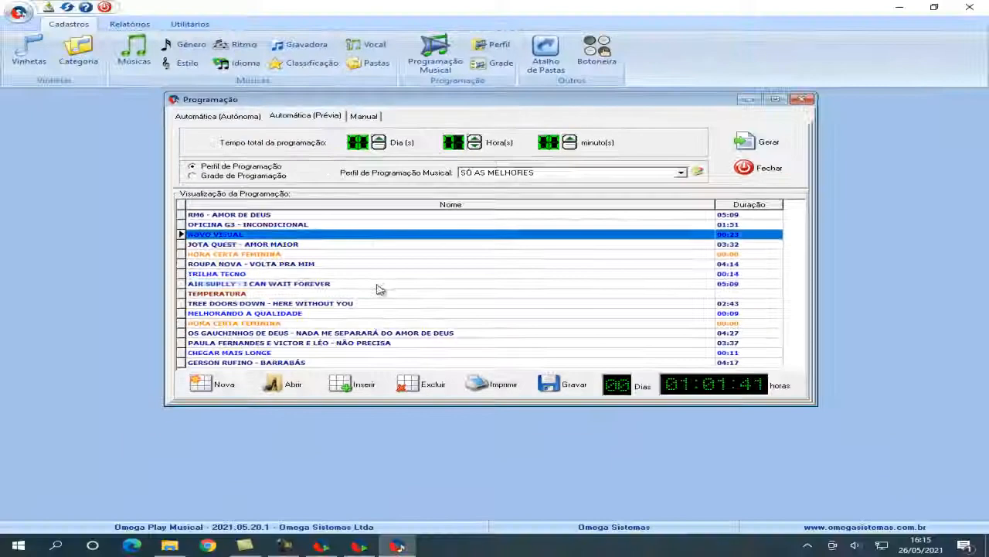
pyautogui.click(277, 417)
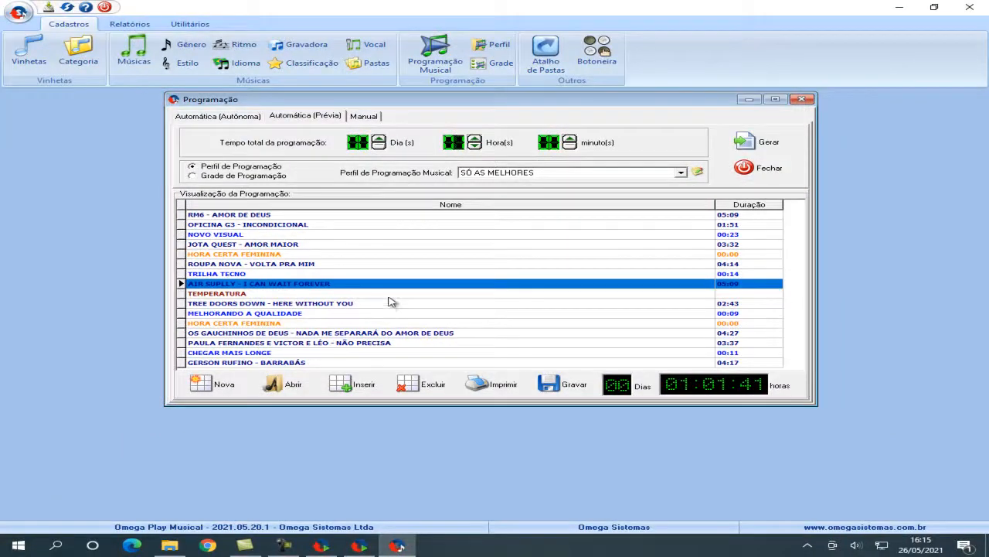